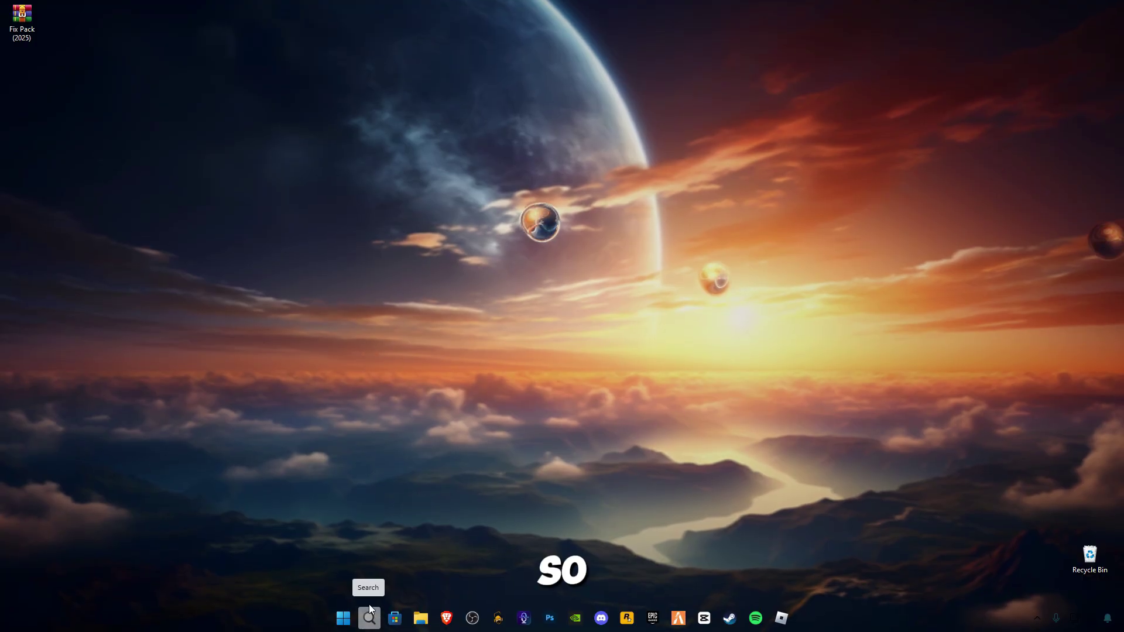
# - Open the Windows Temp folder from the Run box with 'temp'
pyautogui.rightClick(343, 618)
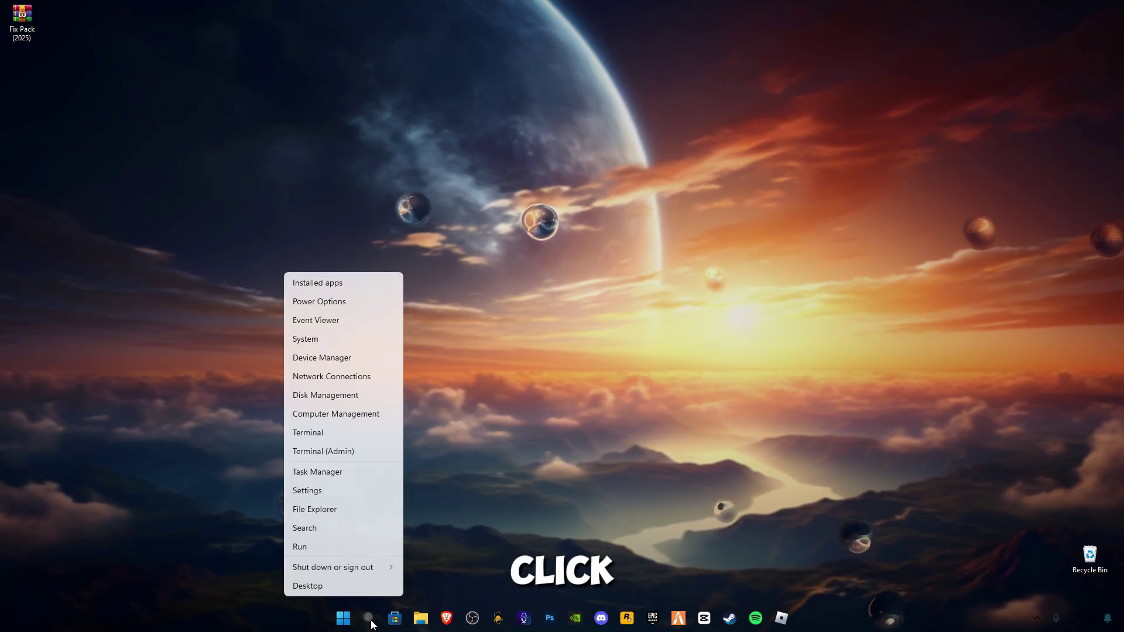
pyautogui.moveTo(317, 571)
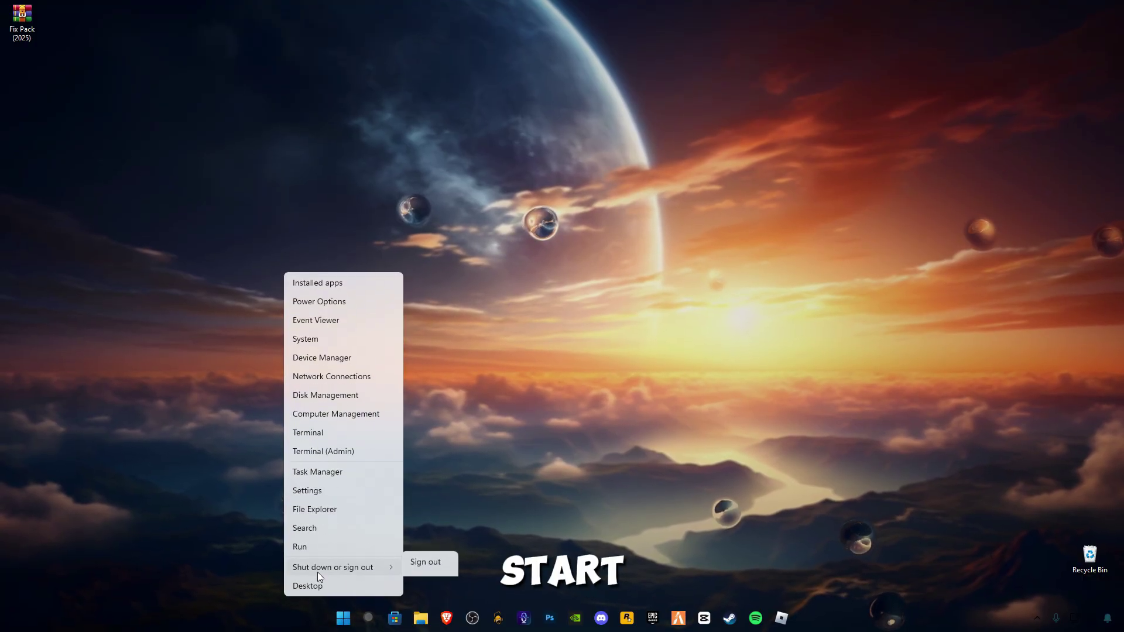
pyautogui.click(493, 473)
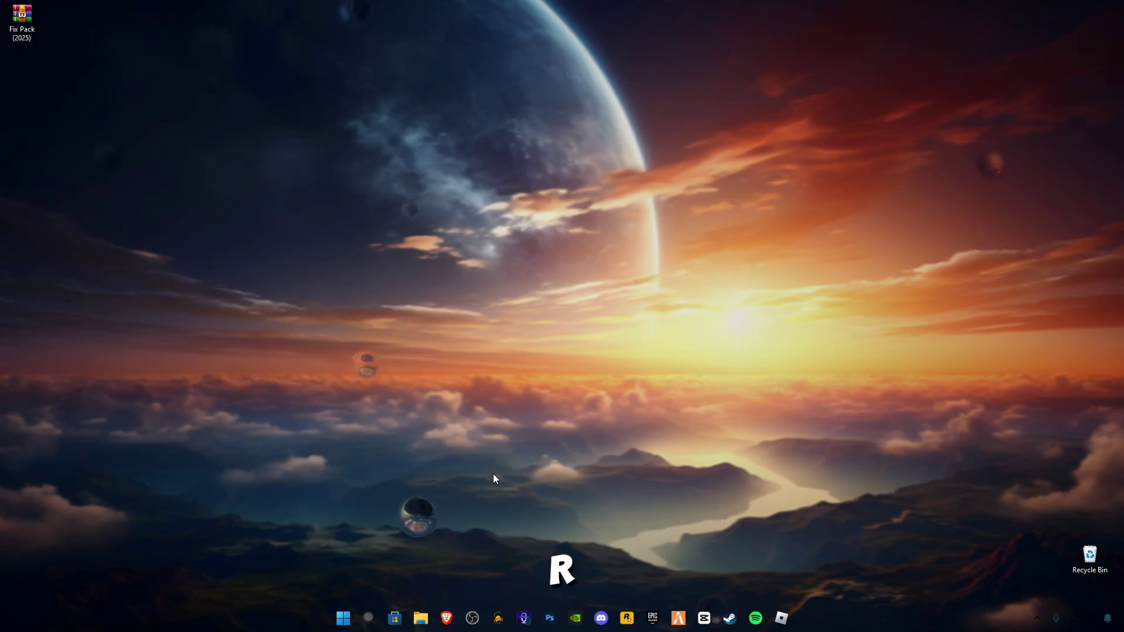
pyautogui.press('super+r')
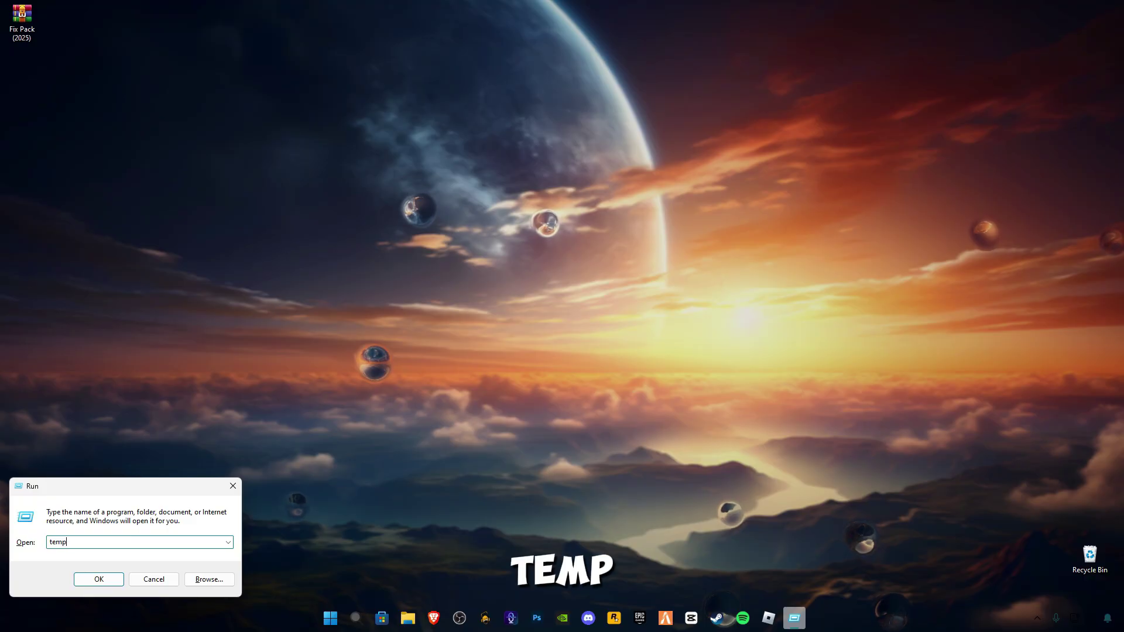
pyautogui.press('Return')
# - Delete every file in the Windows Temp folder, skipping in-use files, and close the window
pyautogui.click(515, 338)
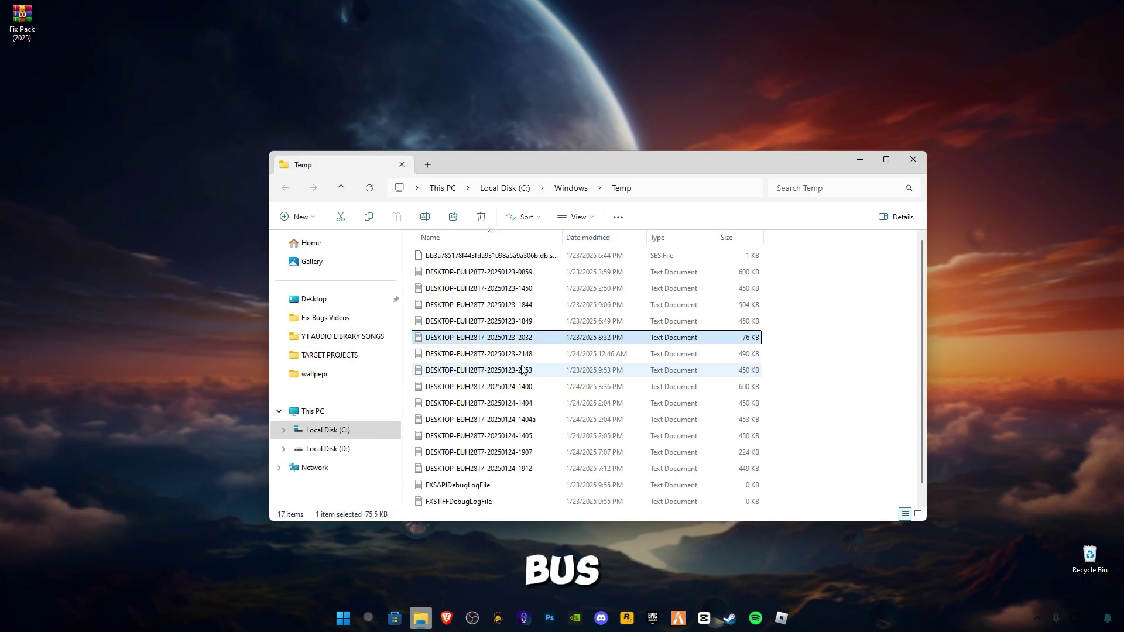
pyautogui.hotkey('ctrl', 'a')
pyautogui.click(481, 217)
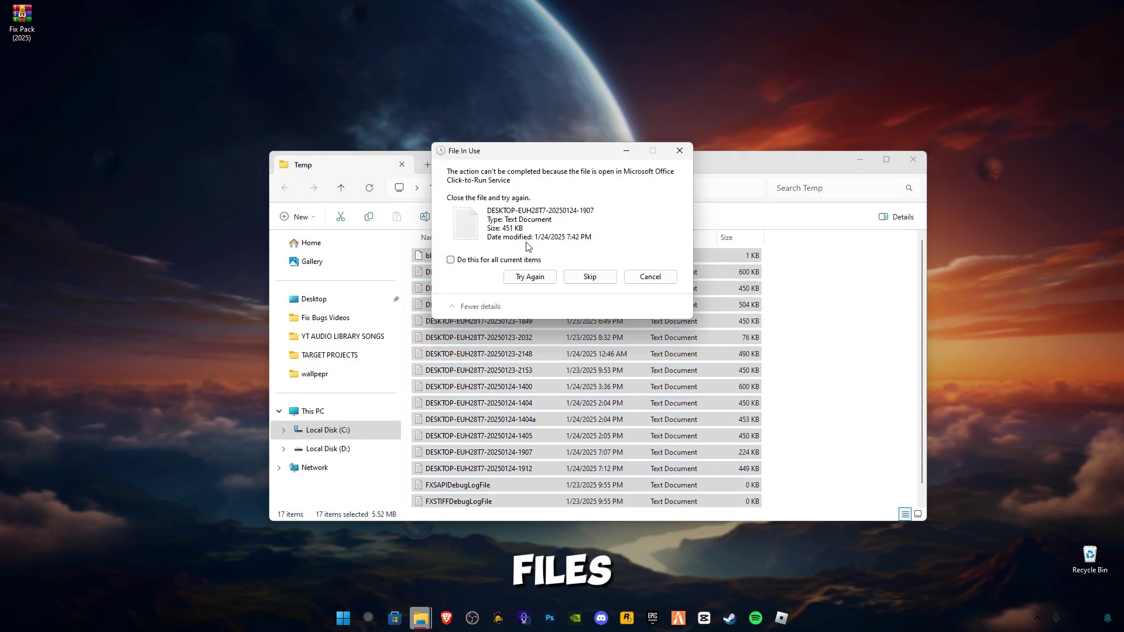
pyautogui.click(505, 261)
pyautogui.click(589, 276)
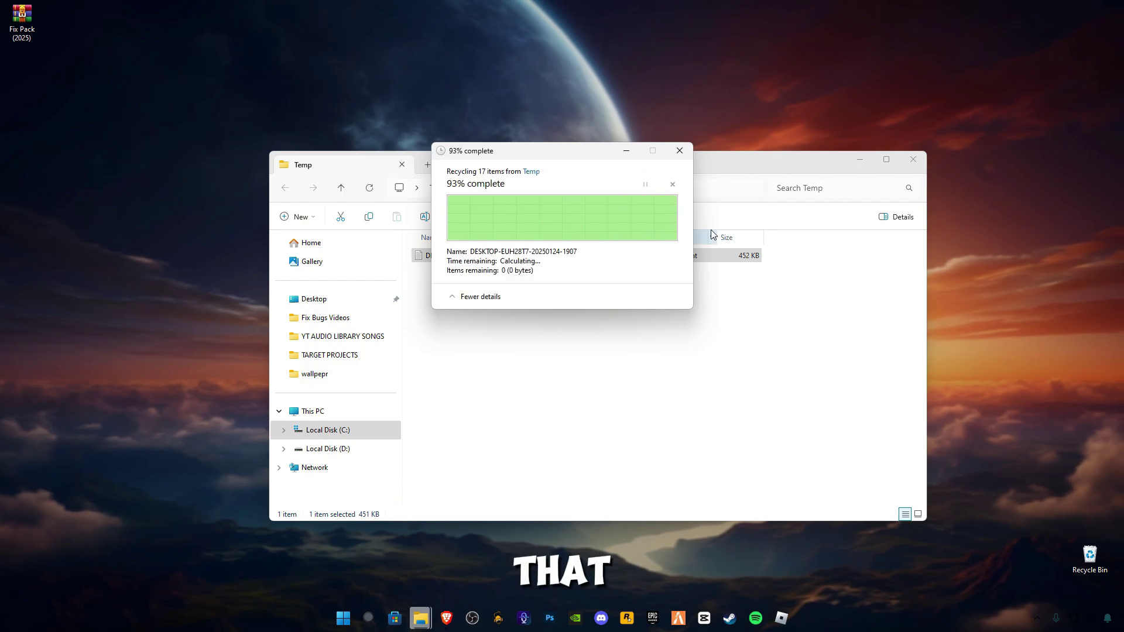
pyautogui.click(913, 161)
# - Open %temp% via Run, delete all its items except in-use ones, and close the window
pyautogui.press('super+r')
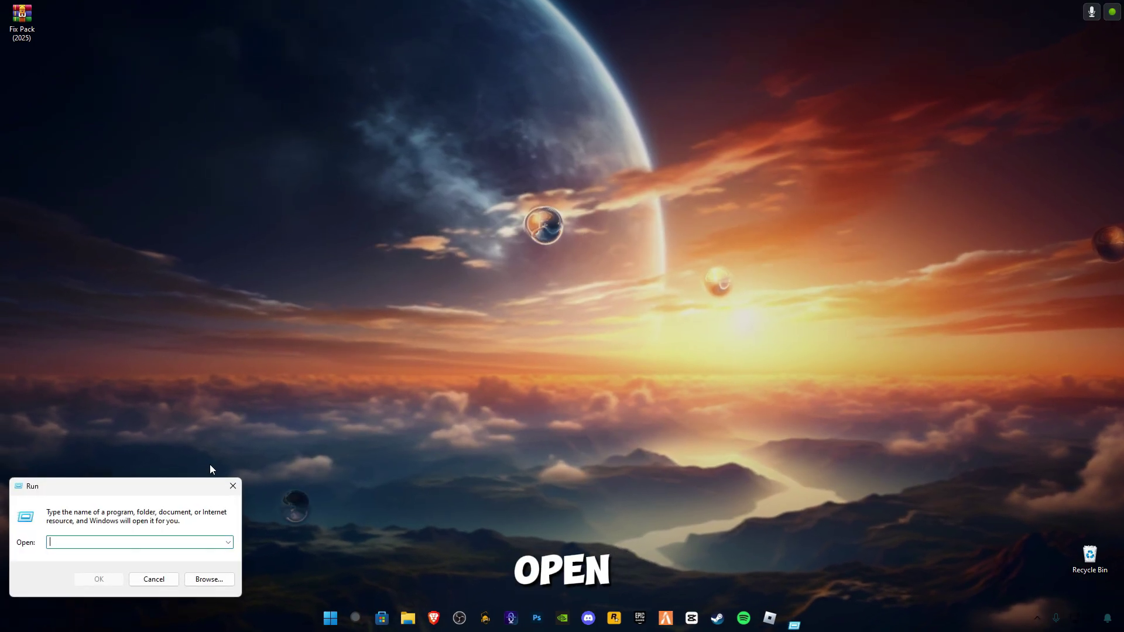
pyautogui.write('%t')
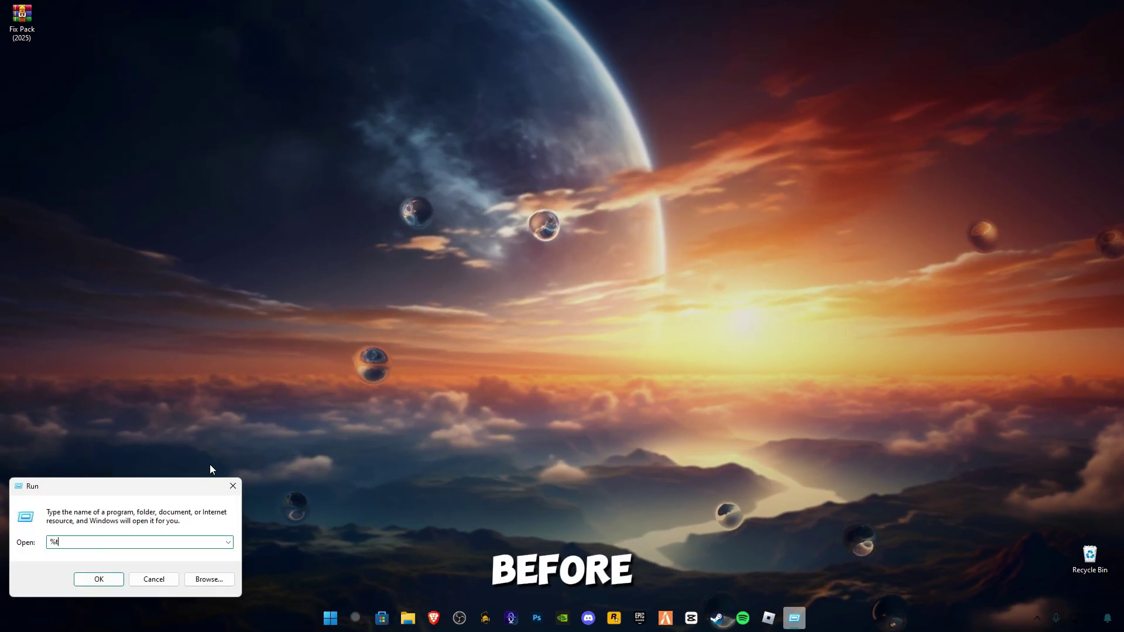
pyautogui.write('emp')
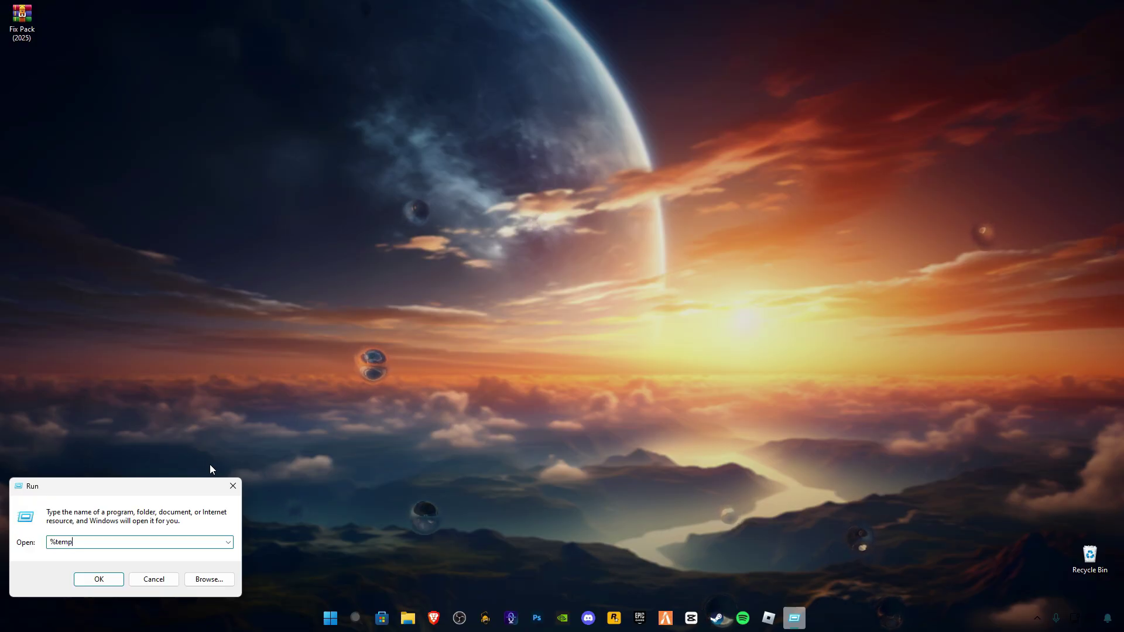
pyautogui.write('%')
pyautogui.press('Return')
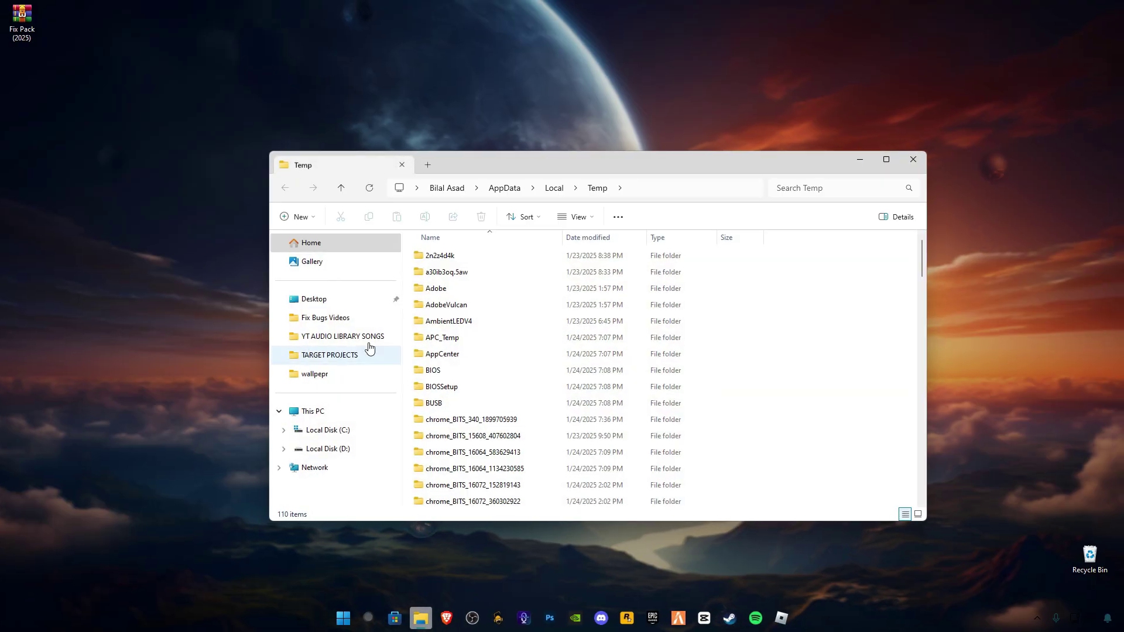
pyautogui.click(427, 323)
pyautogui.hotkey('ctrl', 'a')
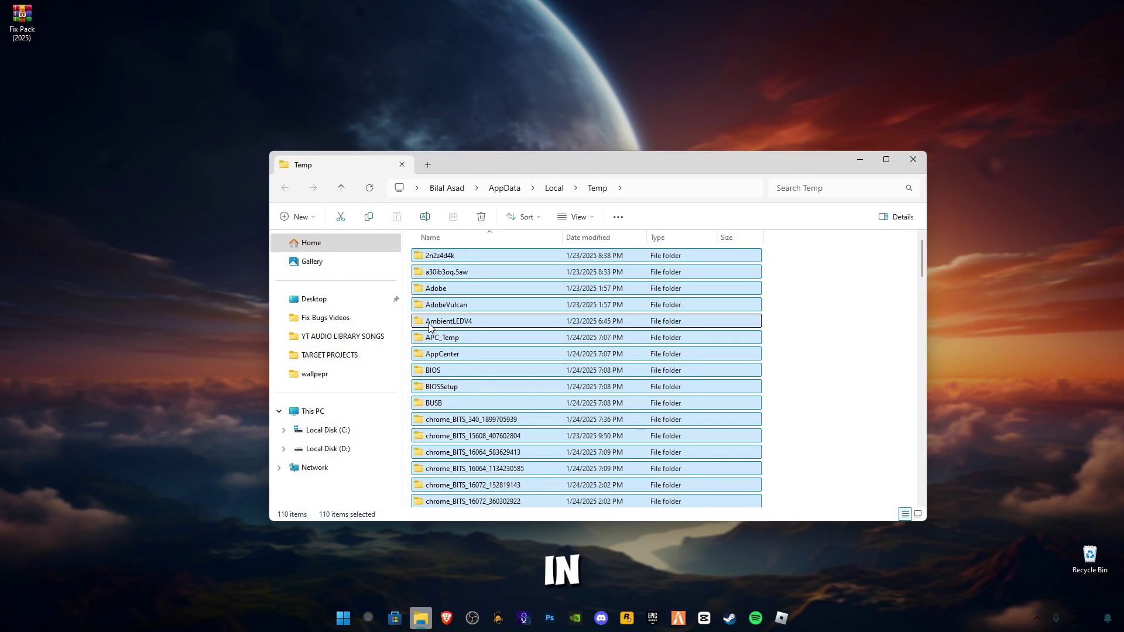
pyautogui.press('Delete')
pyautogui.click(504, 259)
pyautogui.click(576, 276)
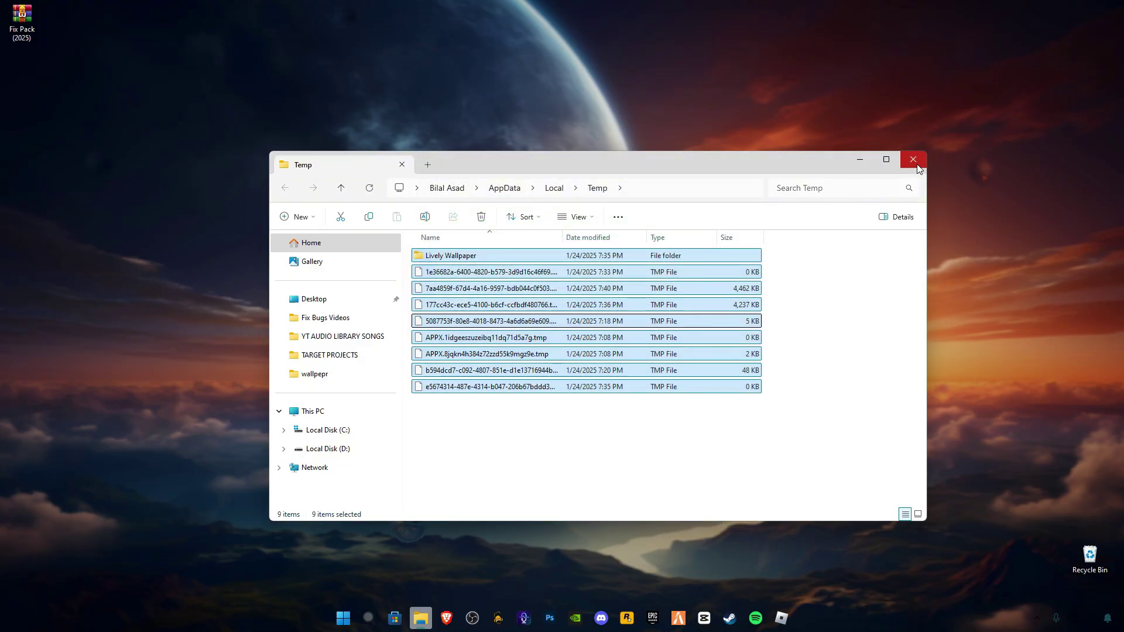
pyautogui.click(917, 168)
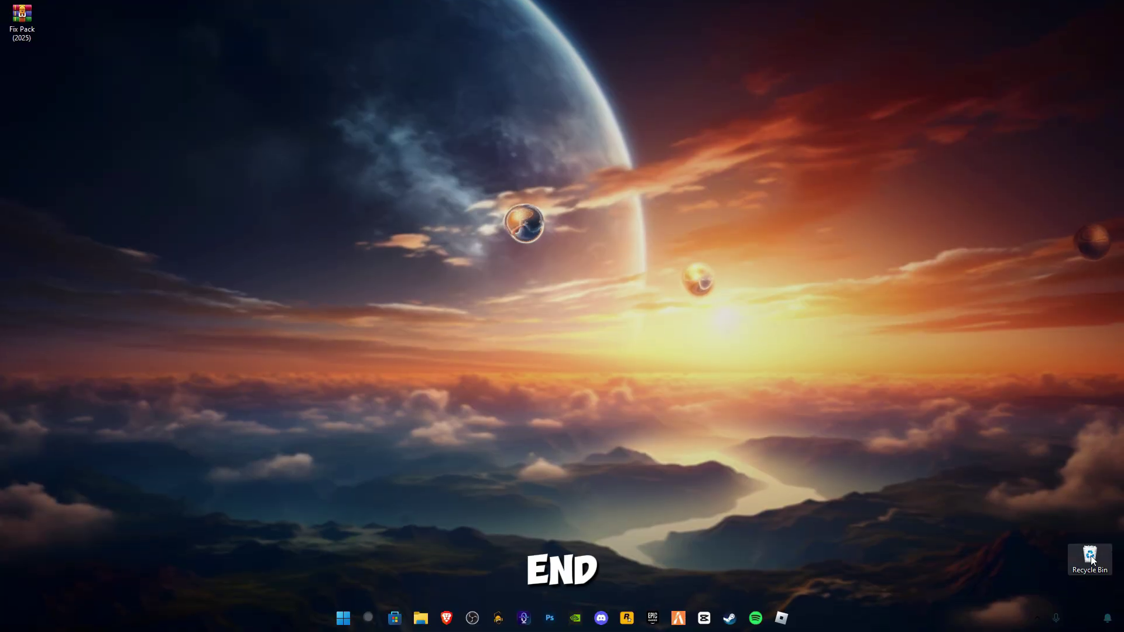
# - Empty the Recycle Bin, permanently deleting 17,266 items (about 5 GB)
pyautogui.rightClick(1084, 540)
pyautogui.click(1006, 468)
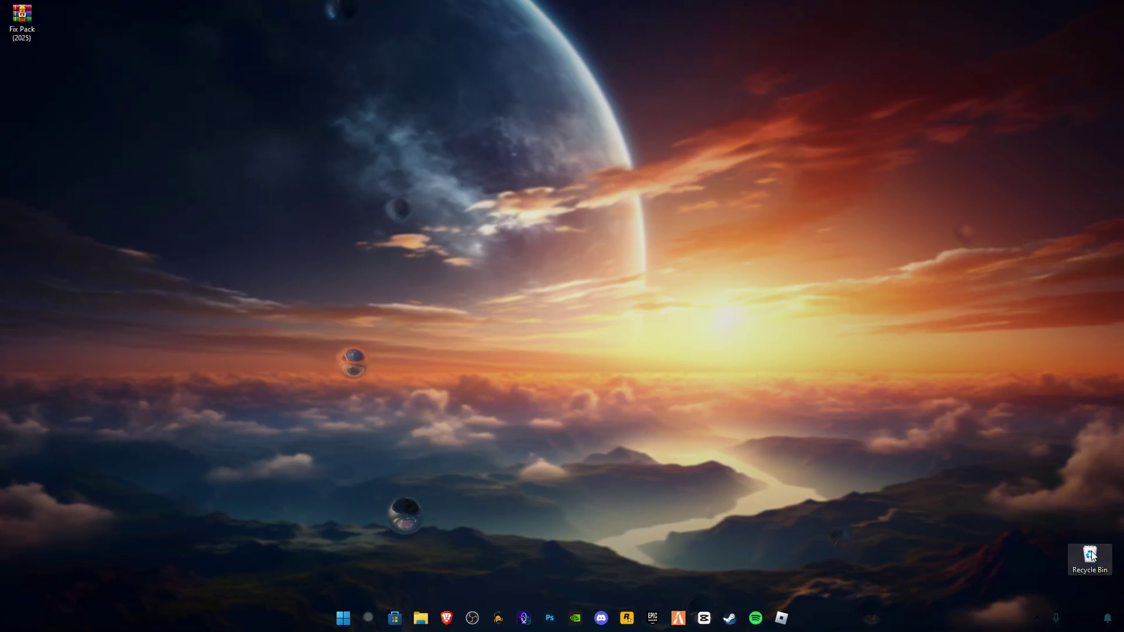
pyautogui.rightClick(1090, 550)
pyautogui.click(1034, 475)
pyautogui.click(604, 317)
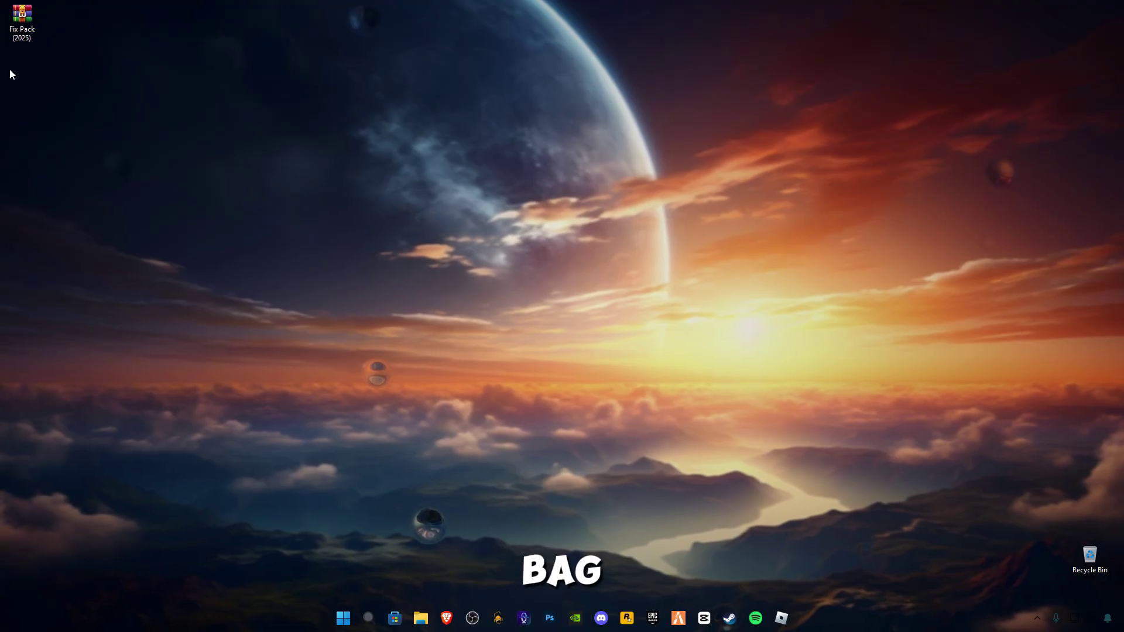
# - Extract the Fix Pack archive onto the desktop and open the Fix Pack (2025) folder
pyautogui.rightClick(22, 21)
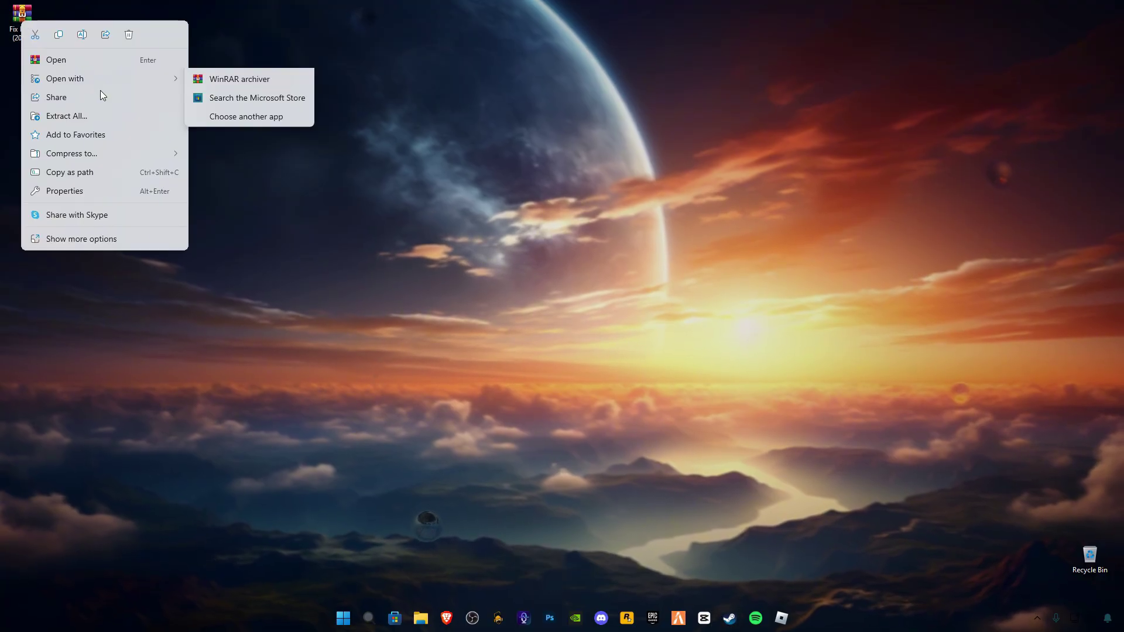
pyautogui.click(104, 239)
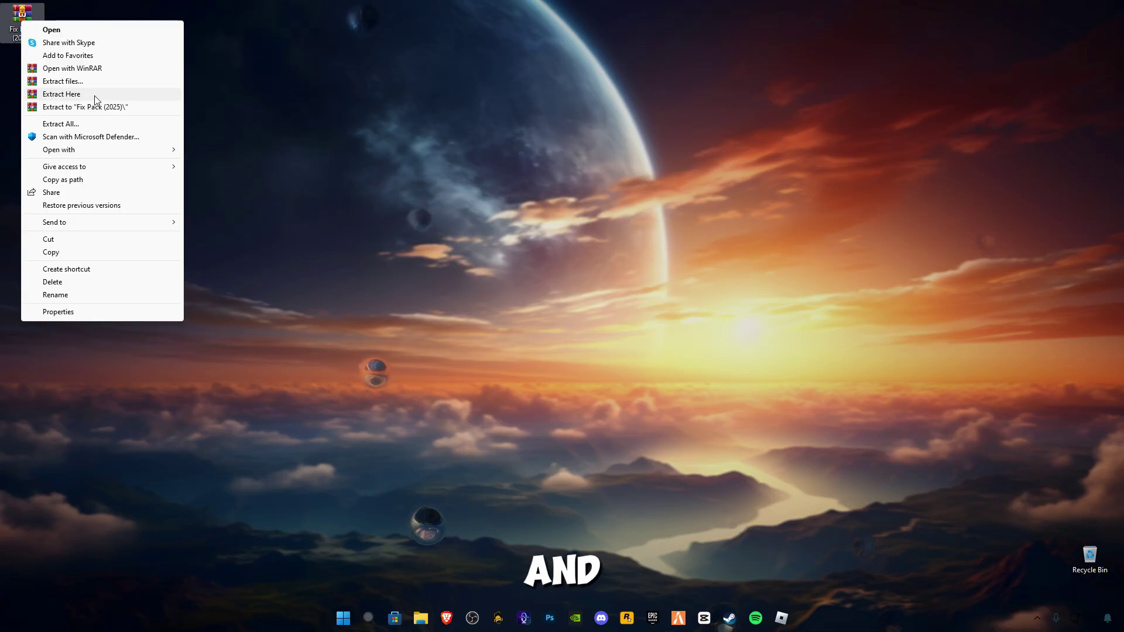
pyautogui.click(58, 94)
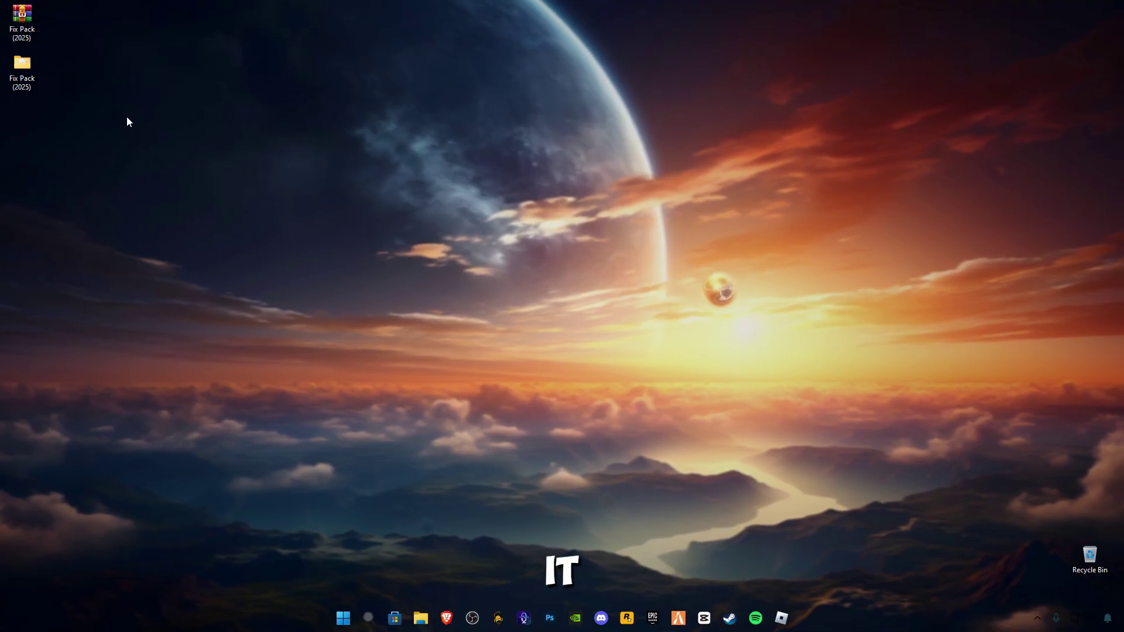
pyautogui.doubleClick(22, 67)
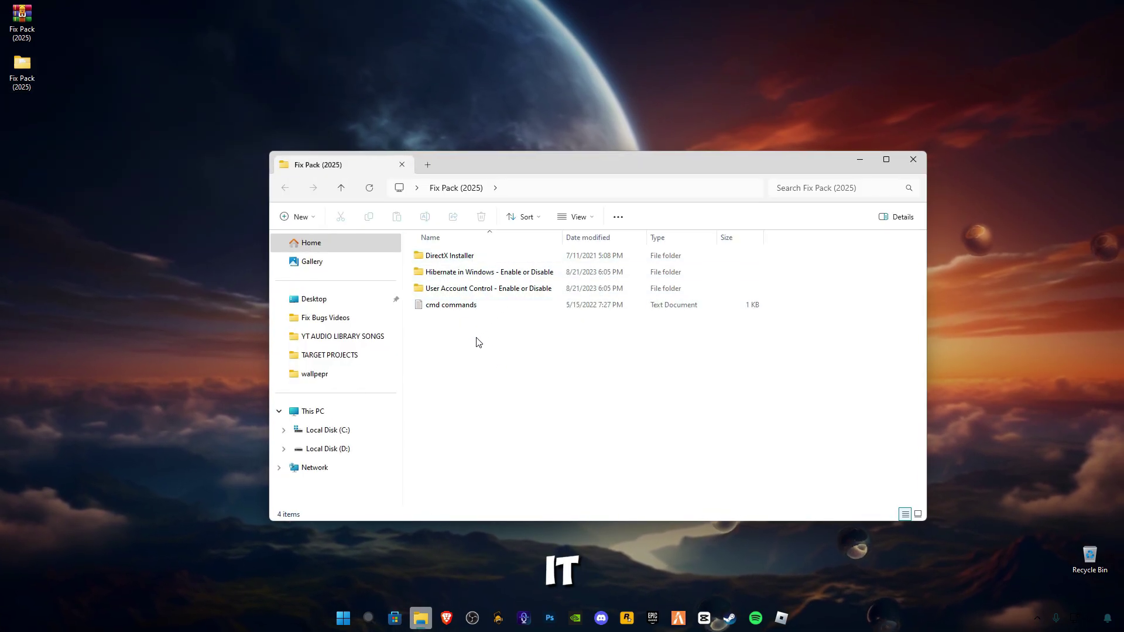
# - Run dxwebsetup from DirectX Installer, accept the licence and decline the Bing Bar
pyautogui.doubleClick(468, 258)
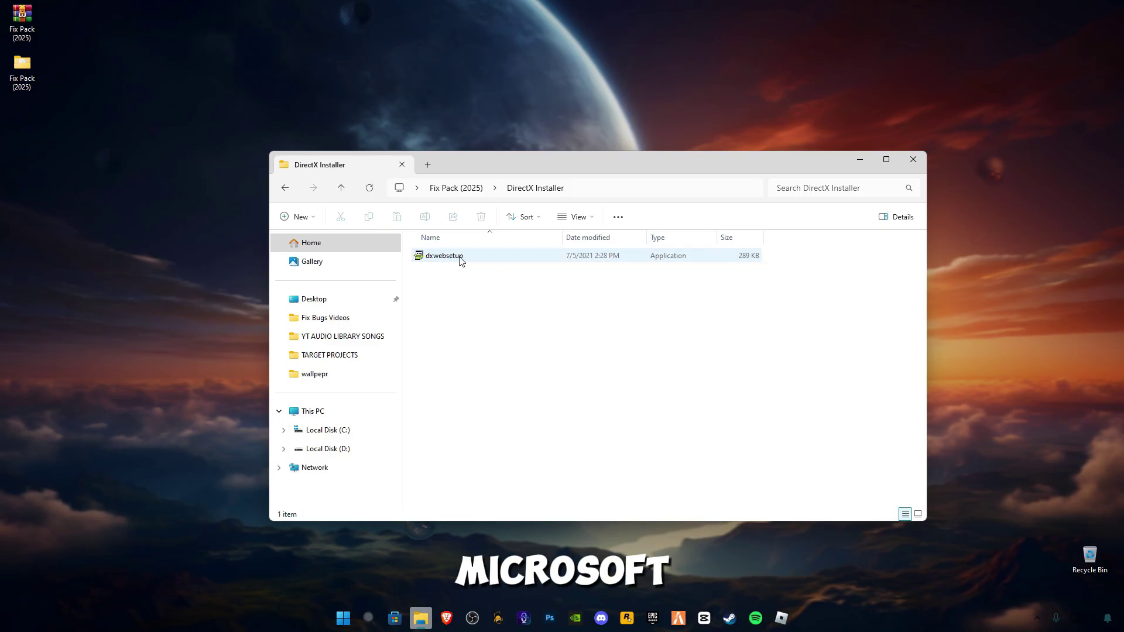
pyautogui.doubleClick(461, 260)
pyautogui.click(539, 470)
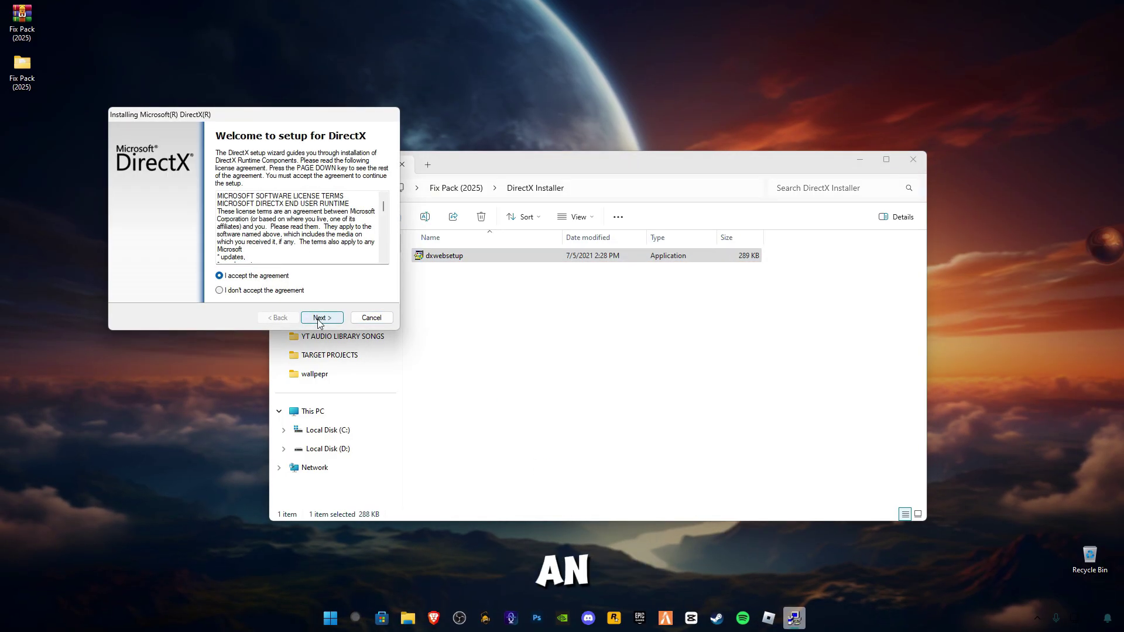
pyautogui.click(322, 317)
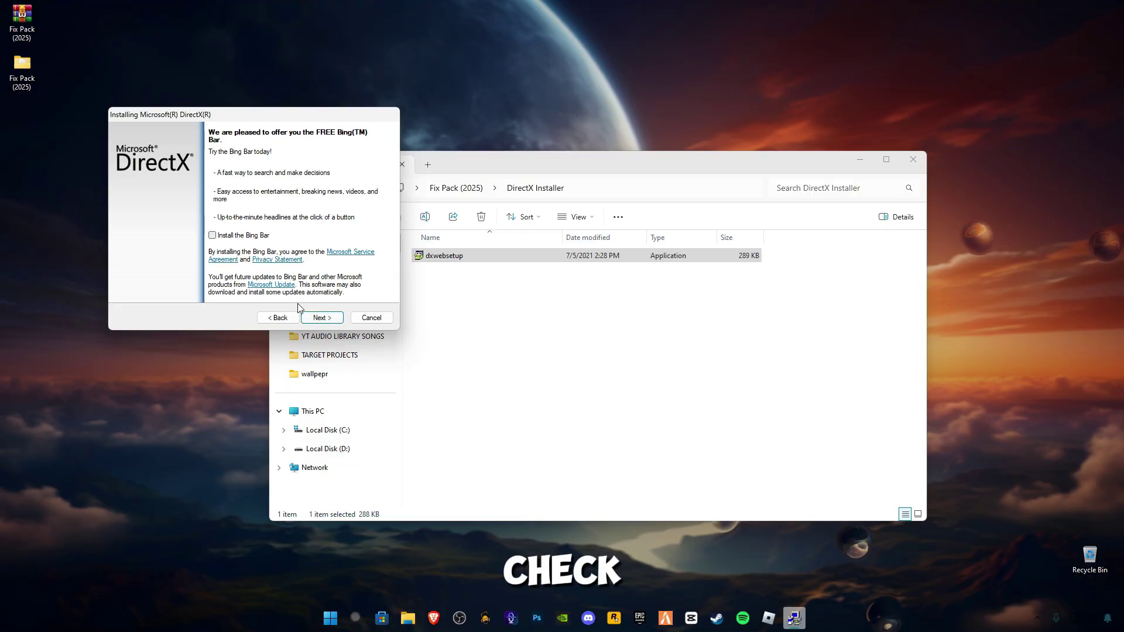
pyautogui.click(322, 317)
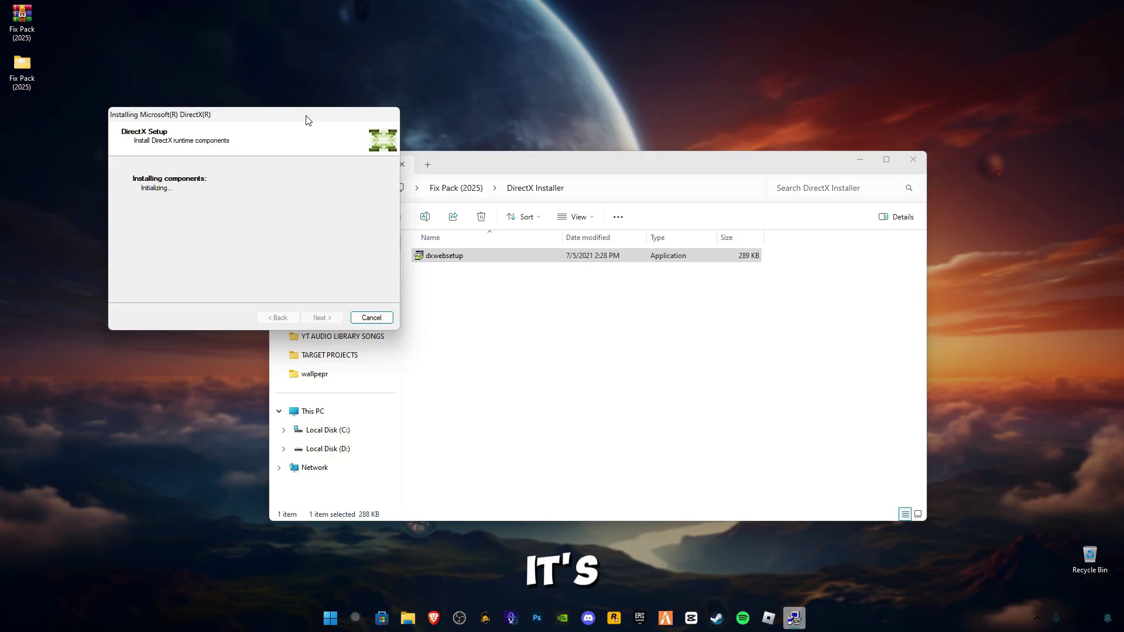
# - Merge Disable Hibernate.reg from the Hibernate in Windows folder into the registry
pyautogui.click(379, 244)
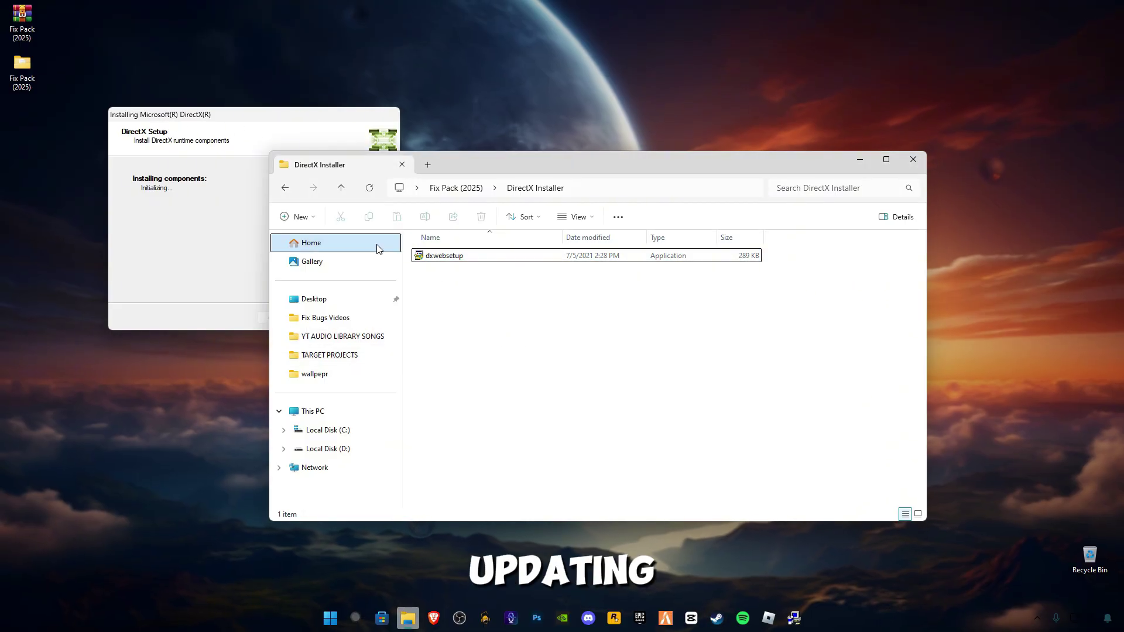
pyautogui.click(285, 188)
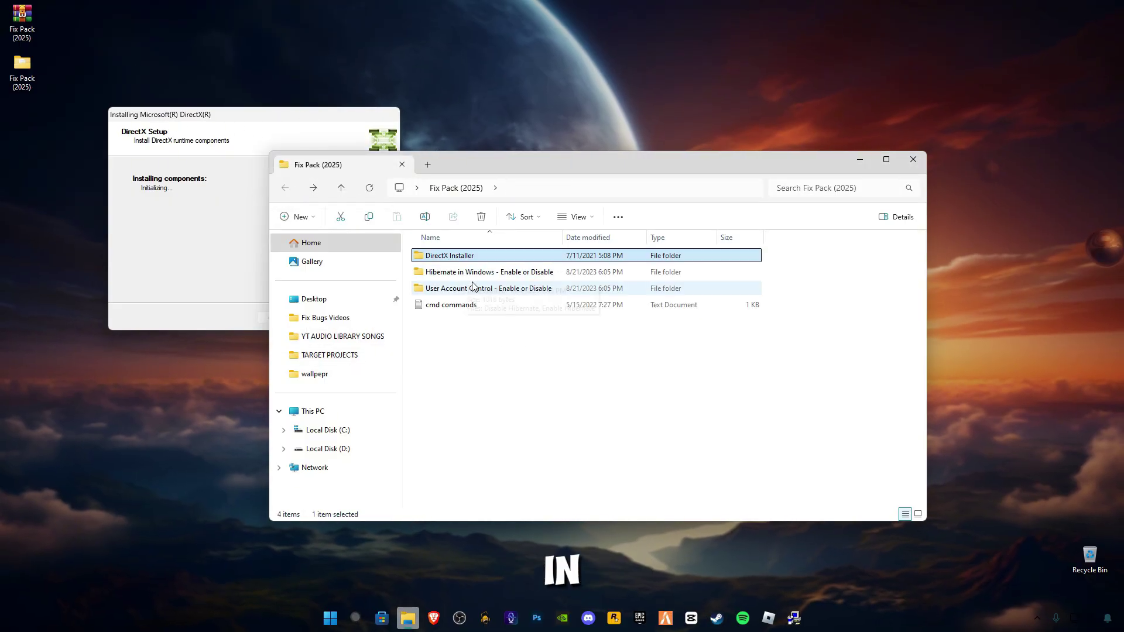
pyautogui.moveTo(517, 164); pyautogui.dragTo(635, 191)
pyautogui.doubleClick(586, 297)
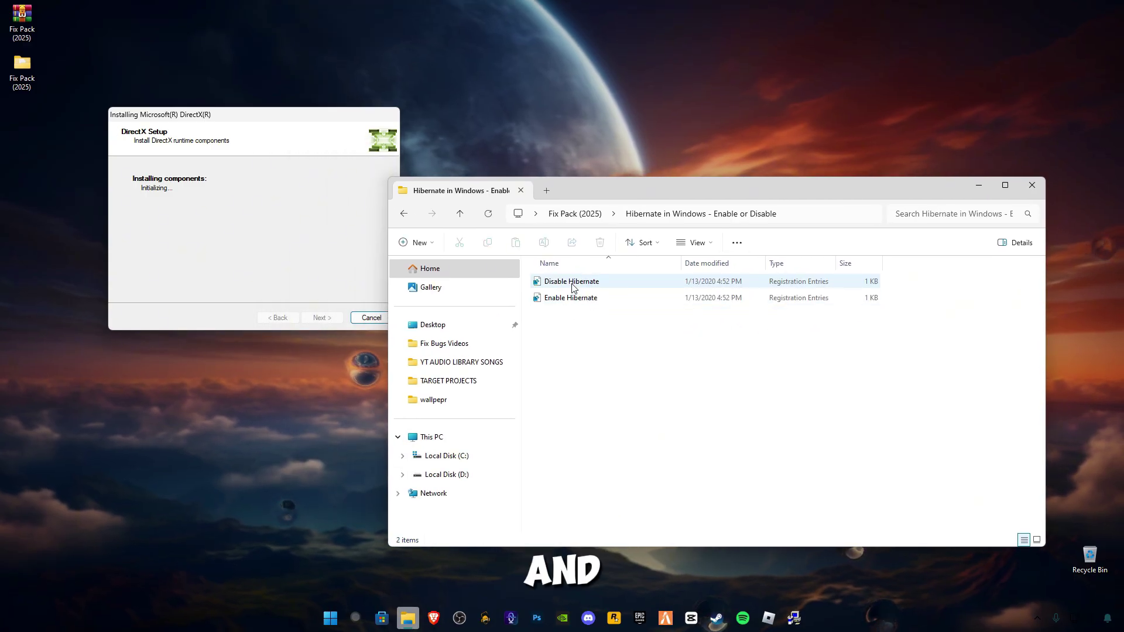
pyautogui.doubleClick(574, 287)
pyautogui.click(696, 492)
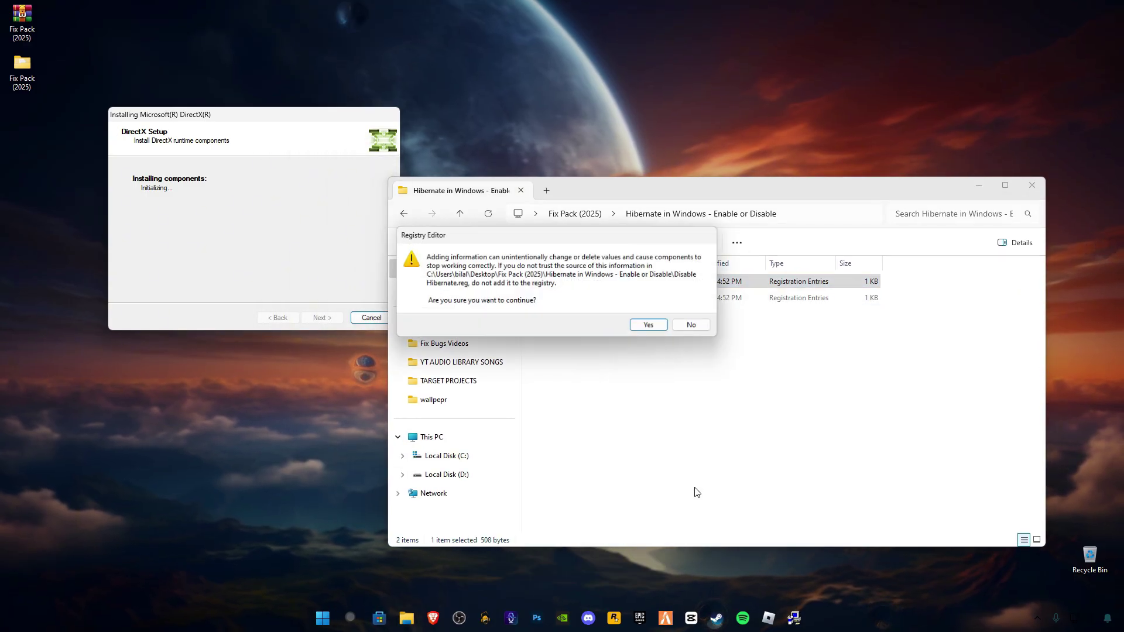
pyautogui.click(649, 324)
pyautogui.click(691, 313)
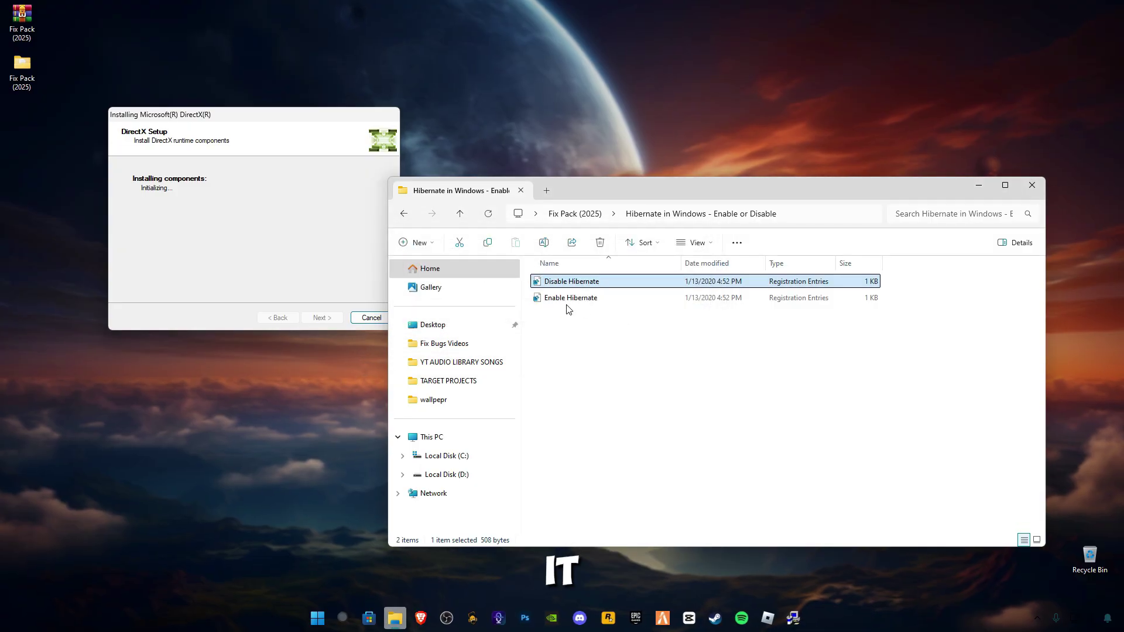
# - Merge Disable User Account Control.reg into the registry and return to Fix Pack (2025)
pyautogui.click(404, 214)
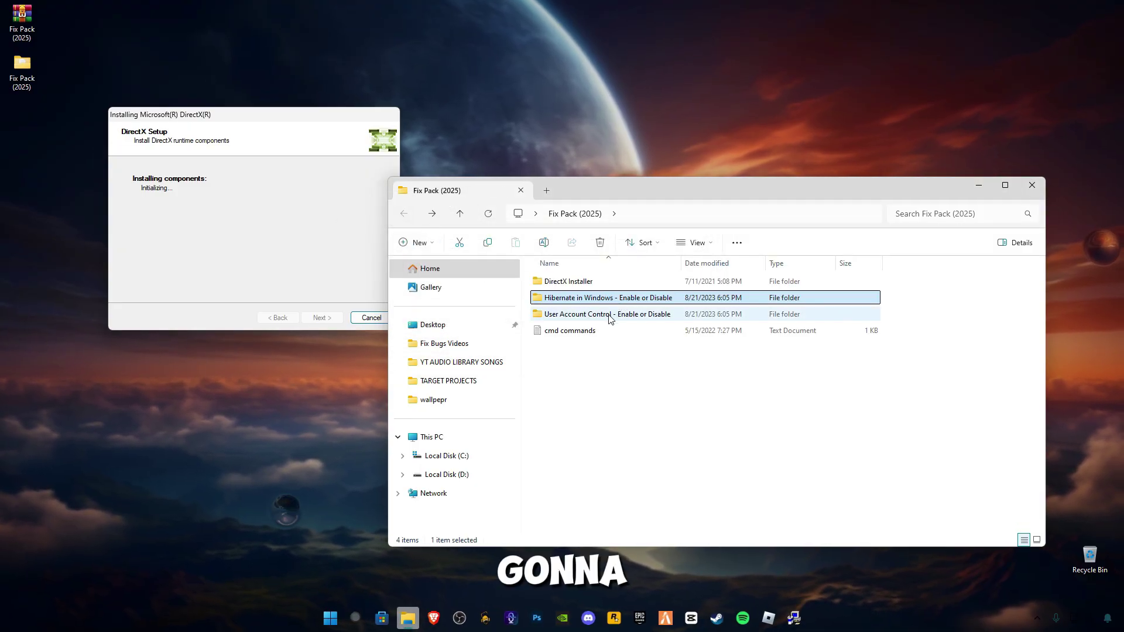
pyautogui.doubleClick(575, 316)
pyautogui.click(571, 282)
pyautogui.doubleClick(571, 283)
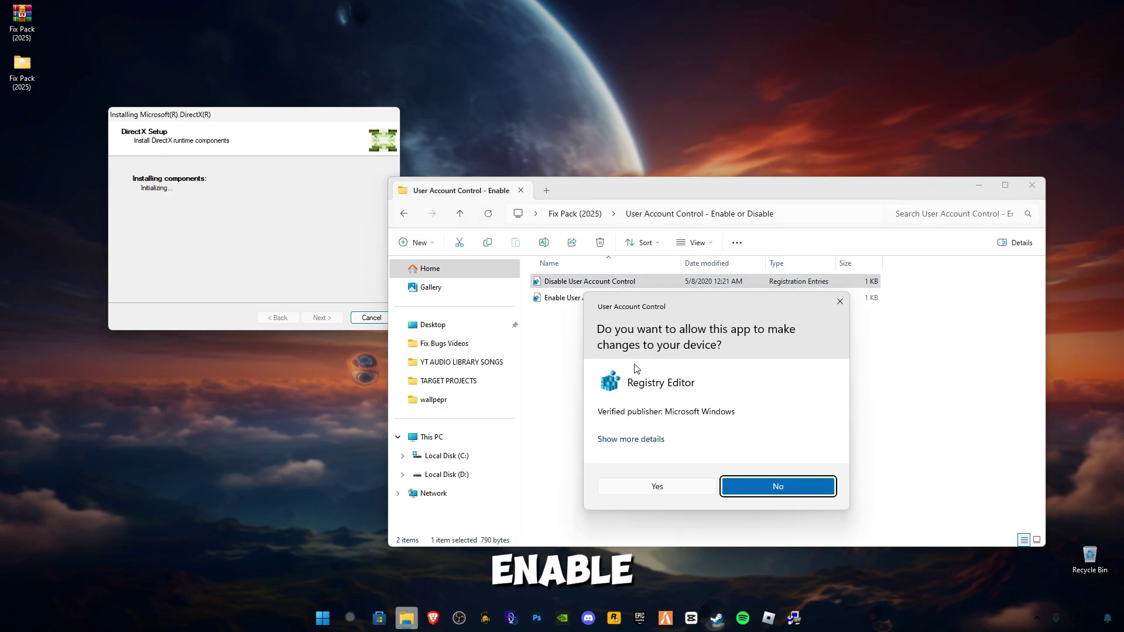
pyautogui.click(778, 487)
pyautogui.click(648, 325)
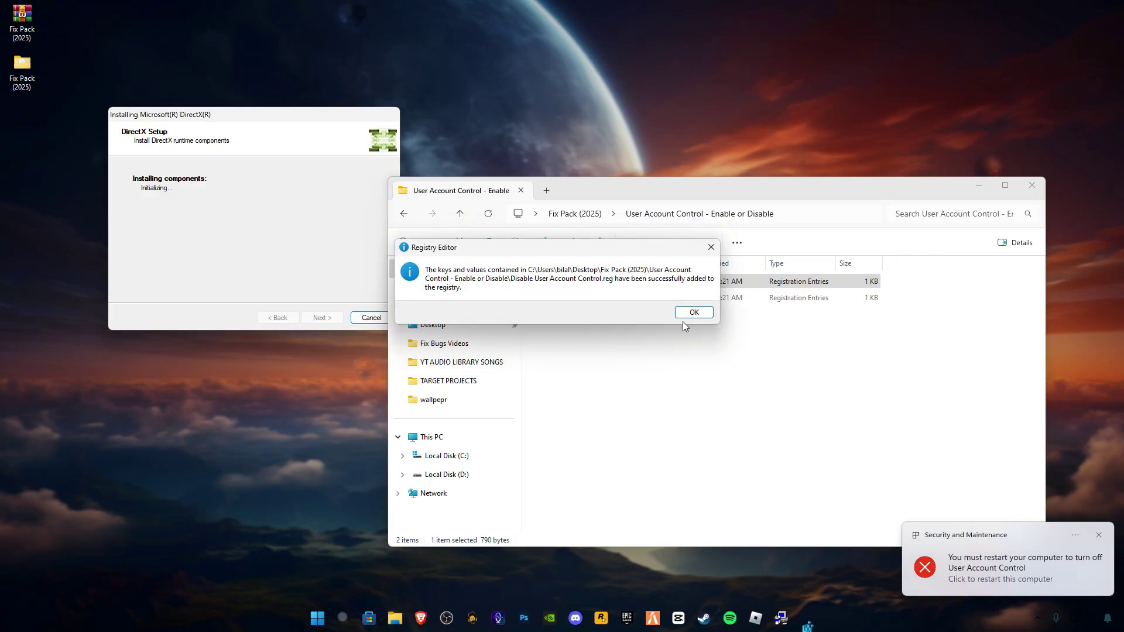
pyautogui.click(693, 314)
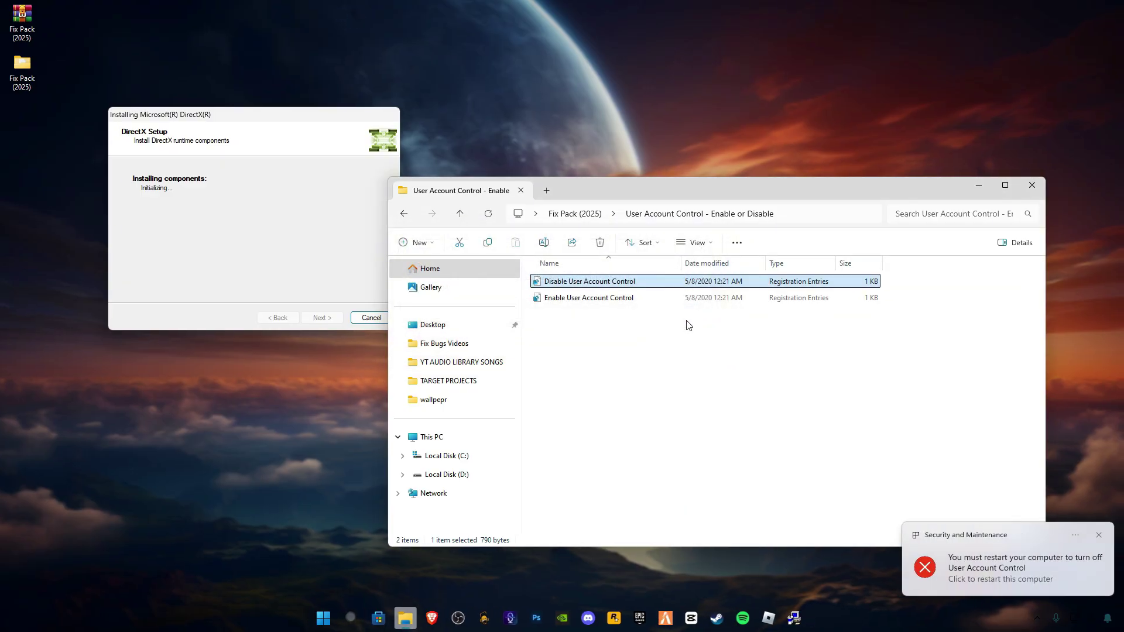
pyautogui.click(407, 215)
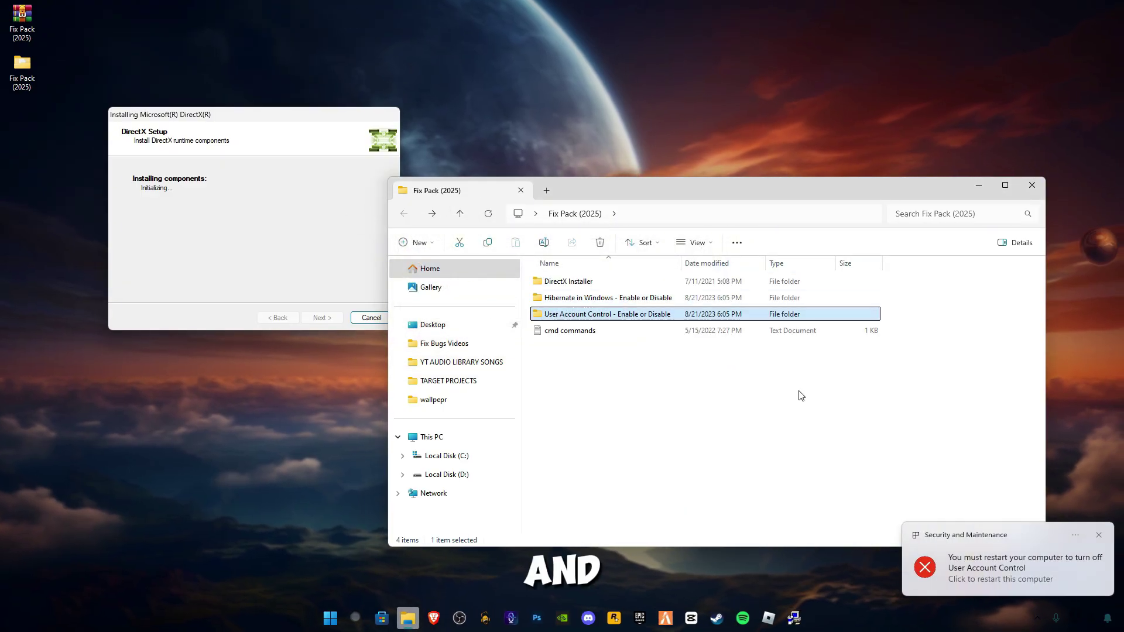
# - Open cmd commands.txt in Notepad and reposition its window
pyautogui.doubleClick(591, 331)
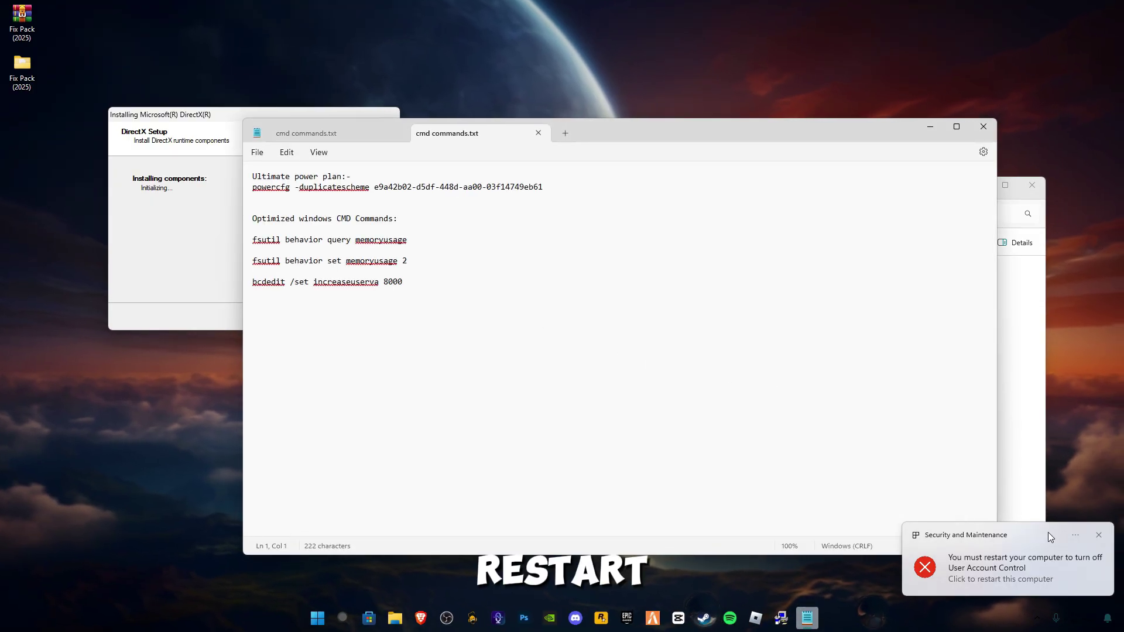
pyautogui.click(1099, 535)
pyautogui.click(508, 154)
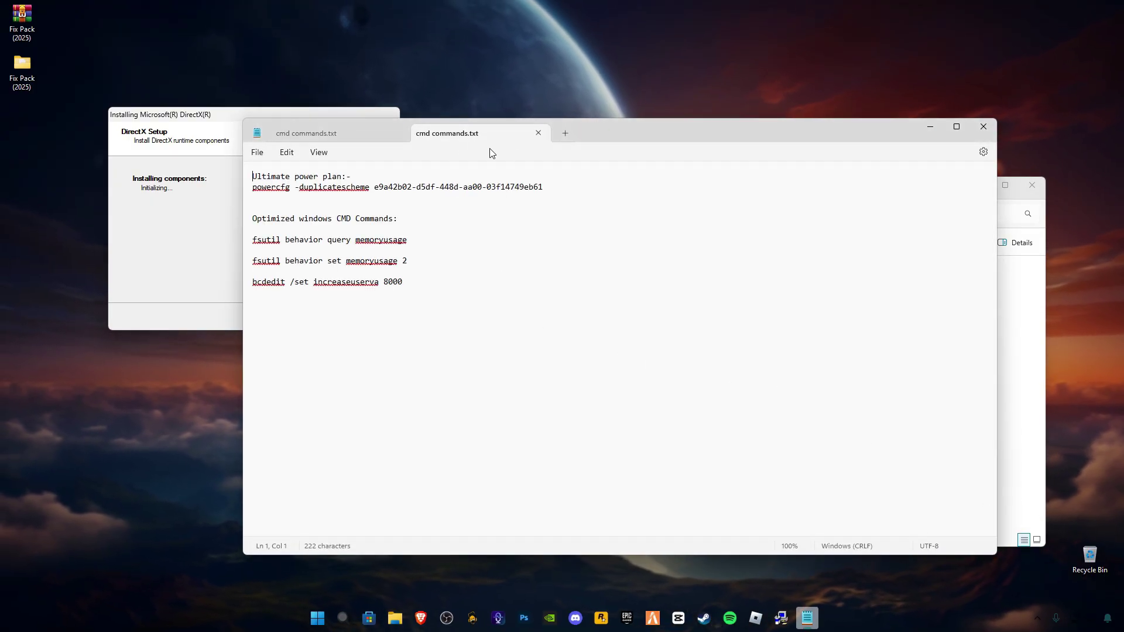
pyautogui.moveTo(583, 133); pyautogui.dragTo(764, 233)
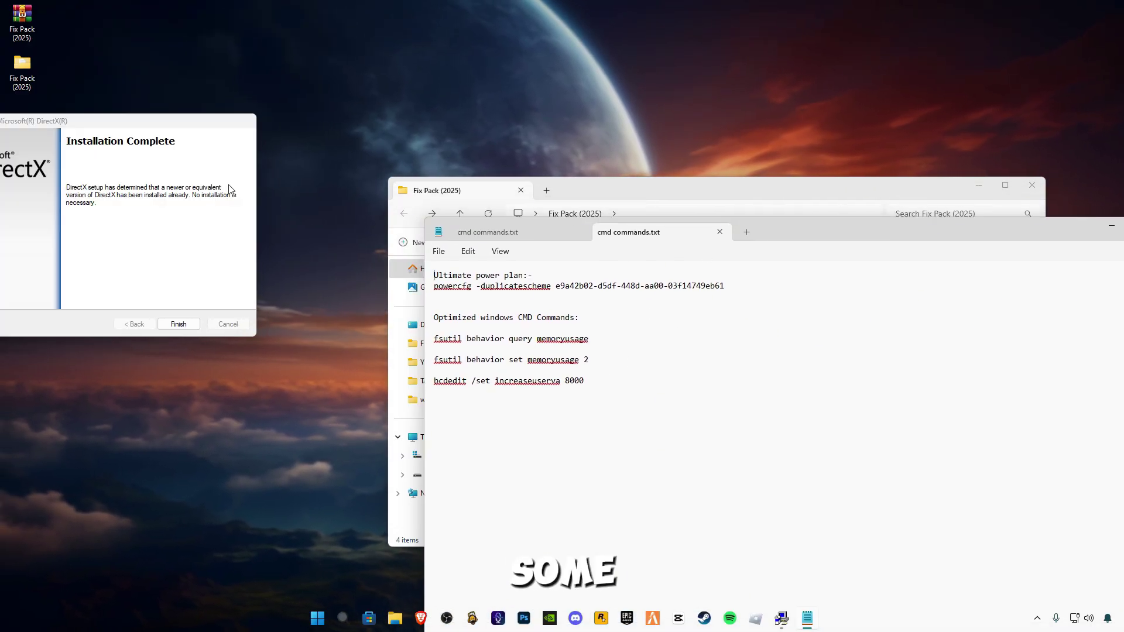
# - Finish DirectX Setup and minimize the Fix Pack folder window
pyautogui.moveTo(168, 128); pyautogui.dragTo(301, 87)
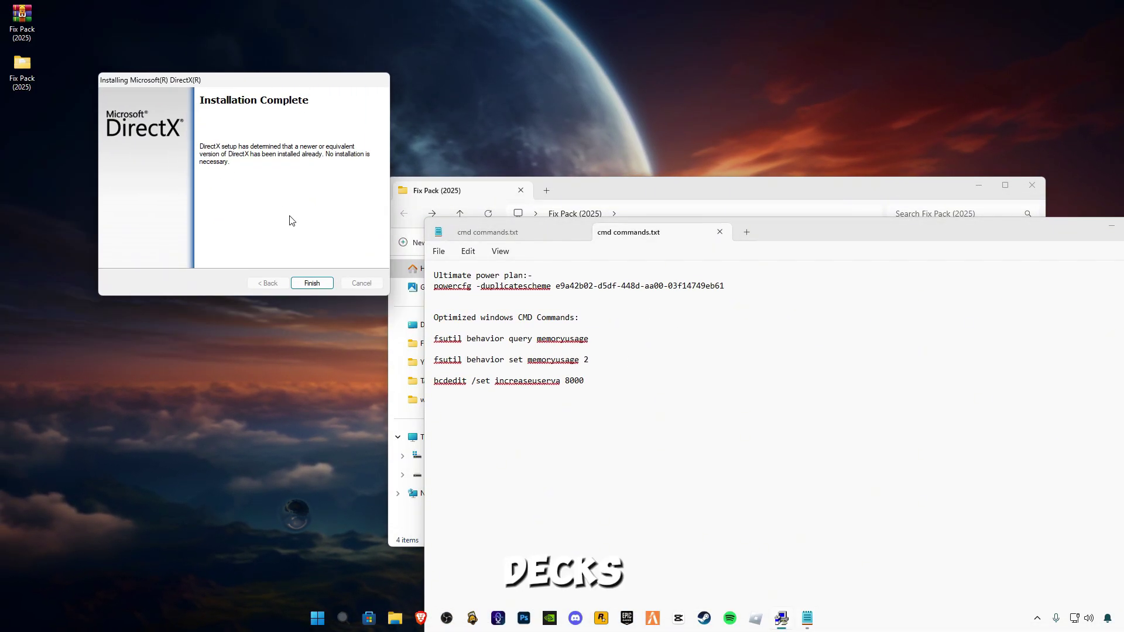
pyautogui.click(311, 283)
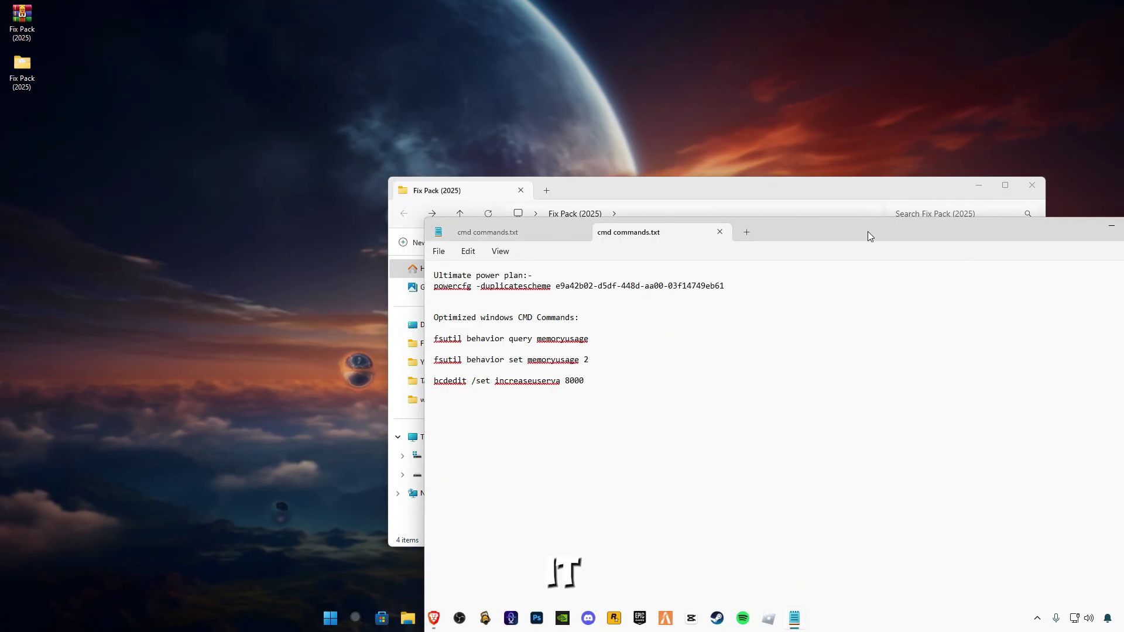
pyautogui.moveTo(869, 232); pyautogui.dragTo(635, 139)
pyautogui.click(979, 186)
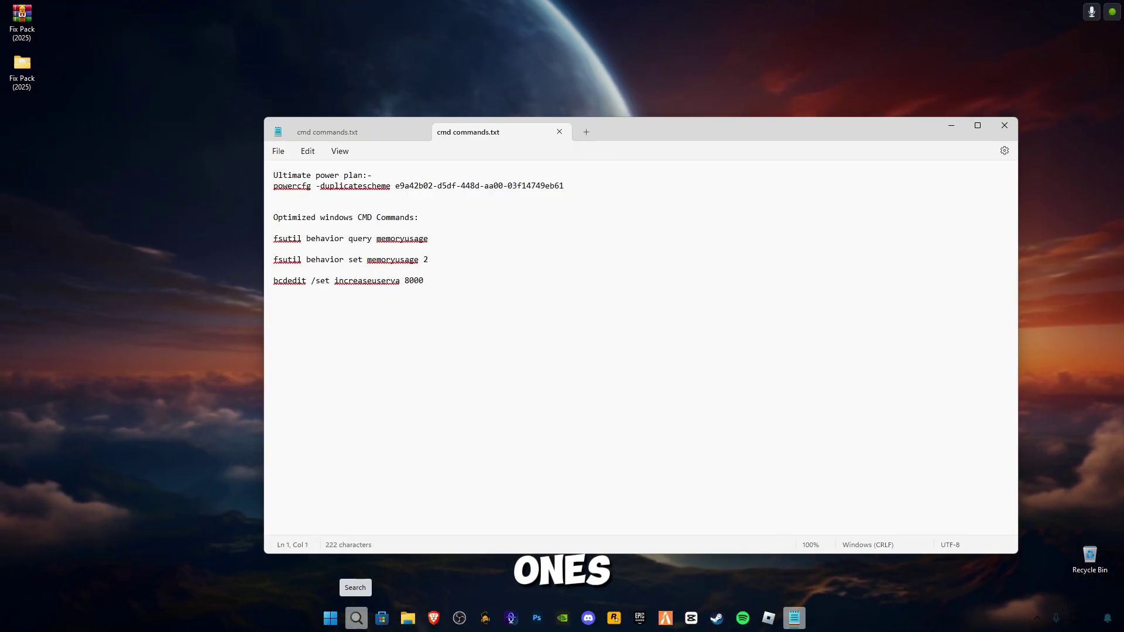
# - Launch Command Prompt as administrator from Windows search
pyautogui.click(356, 618)
pyautogui.write('cmd')
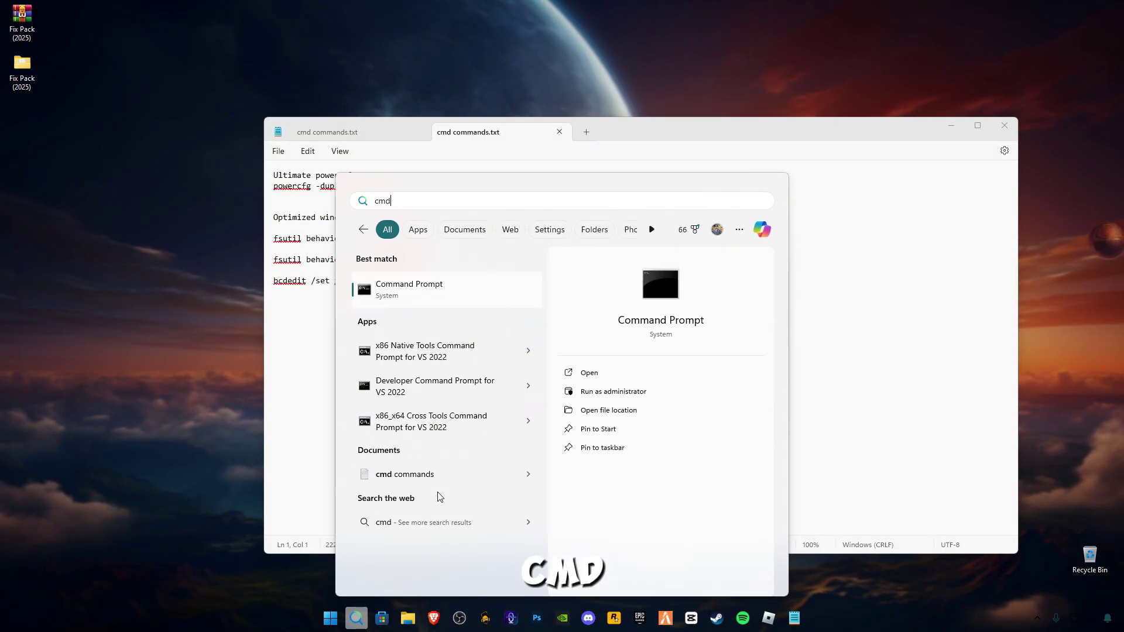
pyautogui.rightClick(412, 287)
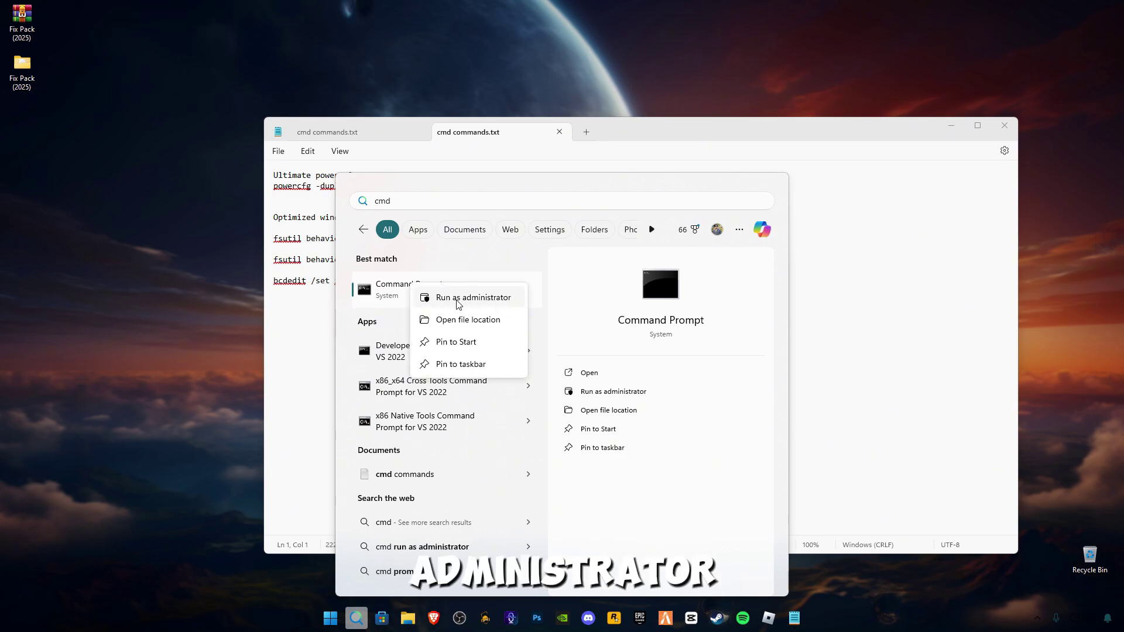
pyautogui.click(457, 298)
pyautogui.click(576, 402)
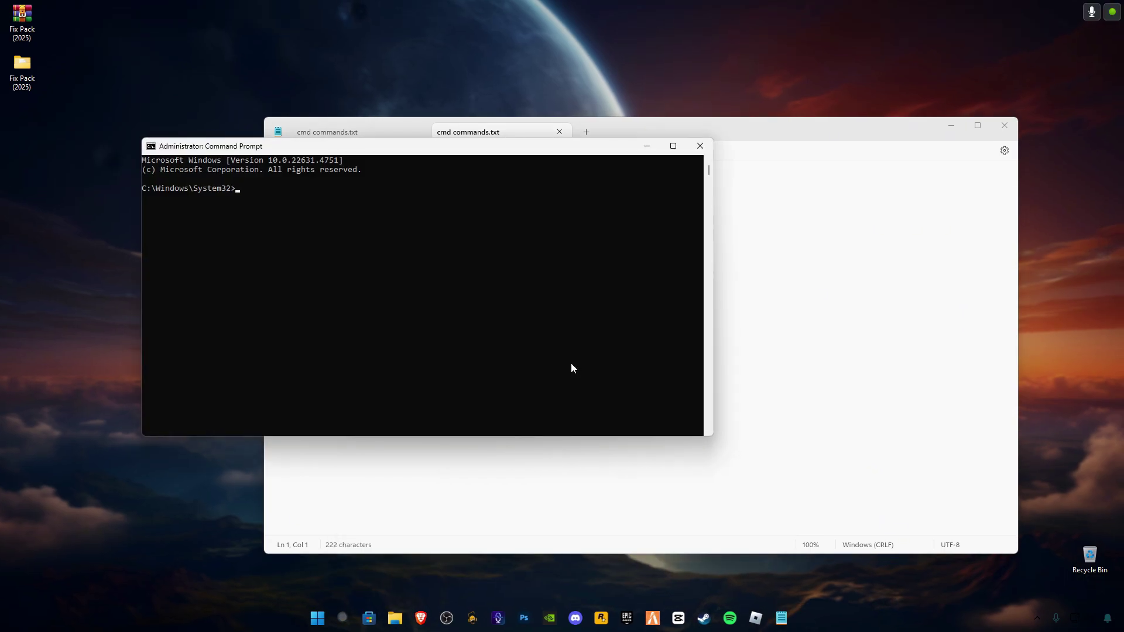
# - Run the powercfg -duplicatescheme command from Notepad to create the Ultimate Performance plan
pyautogui.moveTo(398, 152); pyautogui.dragTo(673, 313)
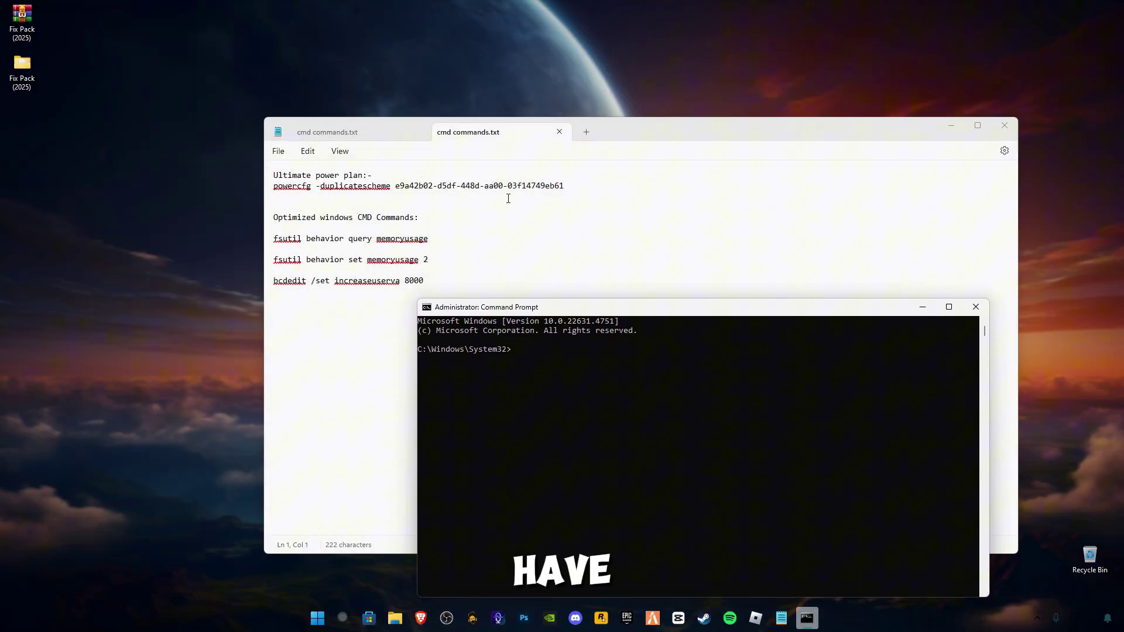
pyautogui.moveTo(577, 188); pyautogui.dragTo(302, 191)
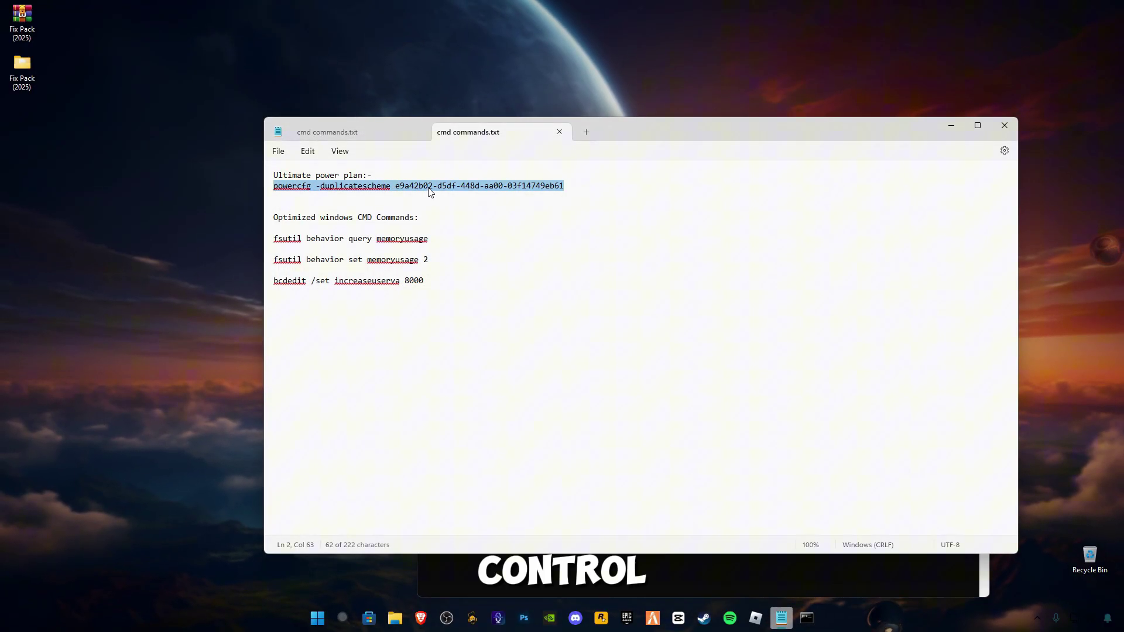
pyautogui.click(591, 574)
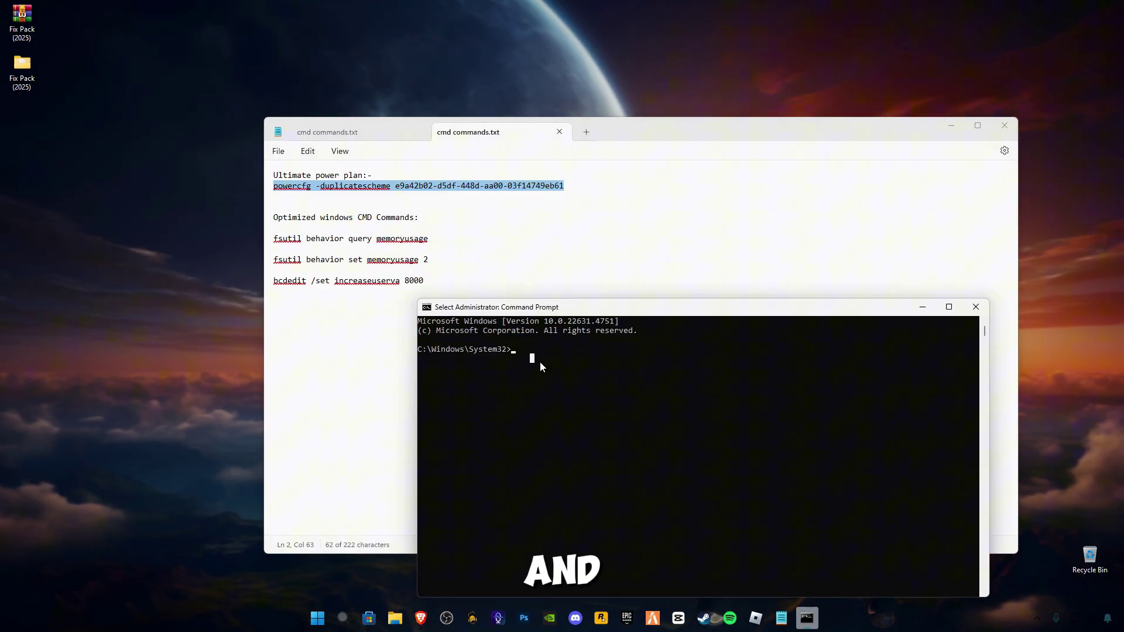
pyautogui.rightClick(571, 389)
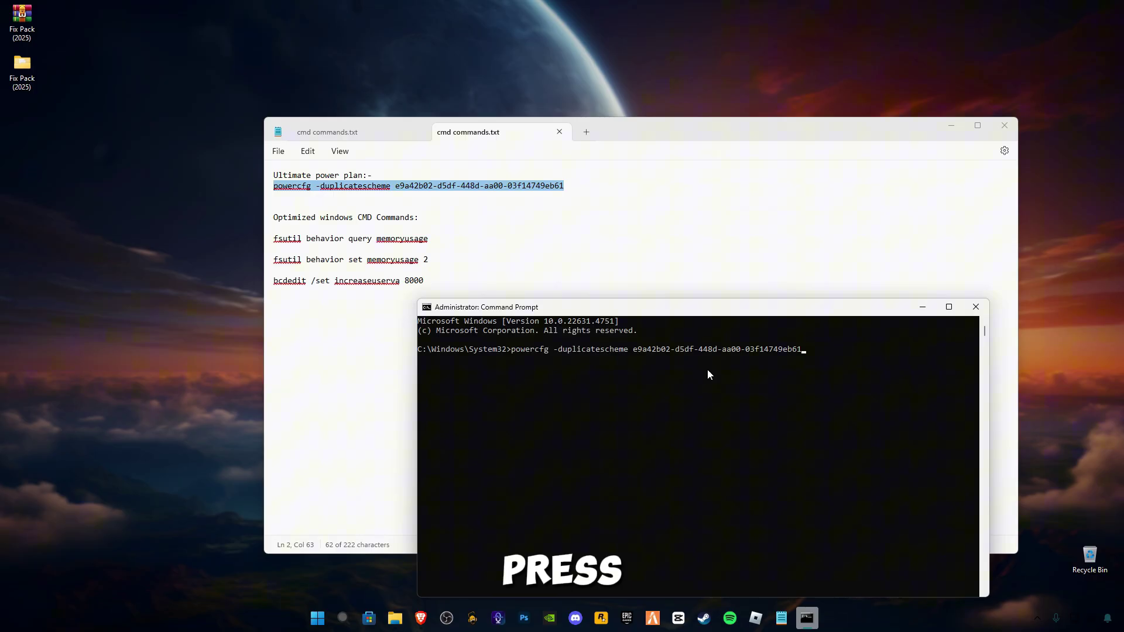
pyautogui.press('Return')
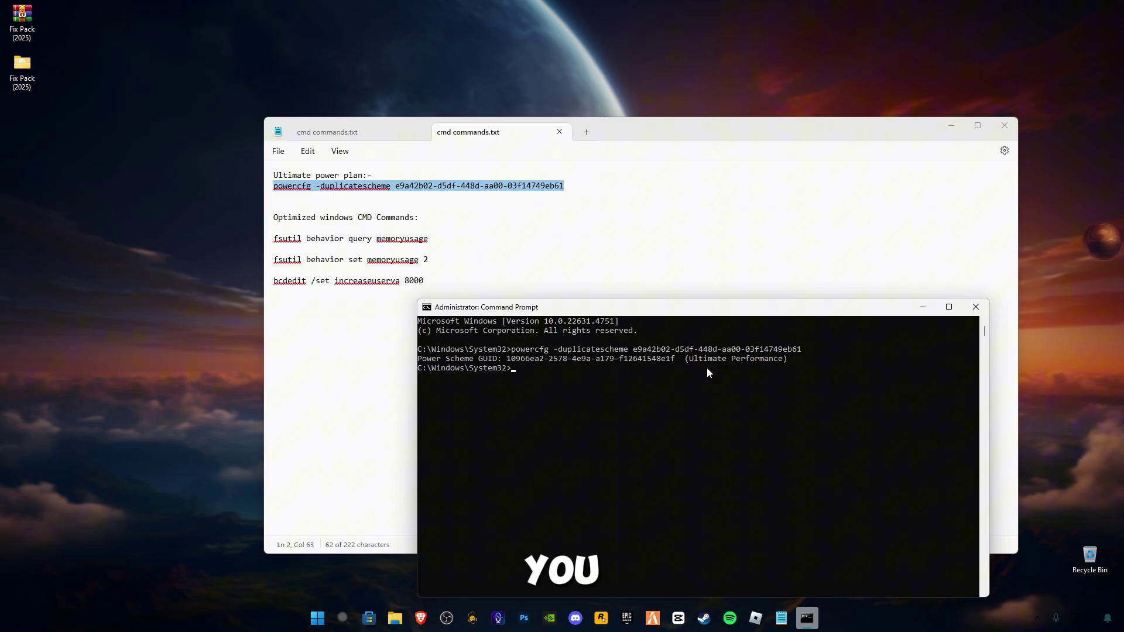
# - Copy the fsutil and bcdedit increaseuserva 8000 commands into Command Prompt and run them
pyautogui.moveTo(446, 281); pyautogui.dragTo(406, 284)
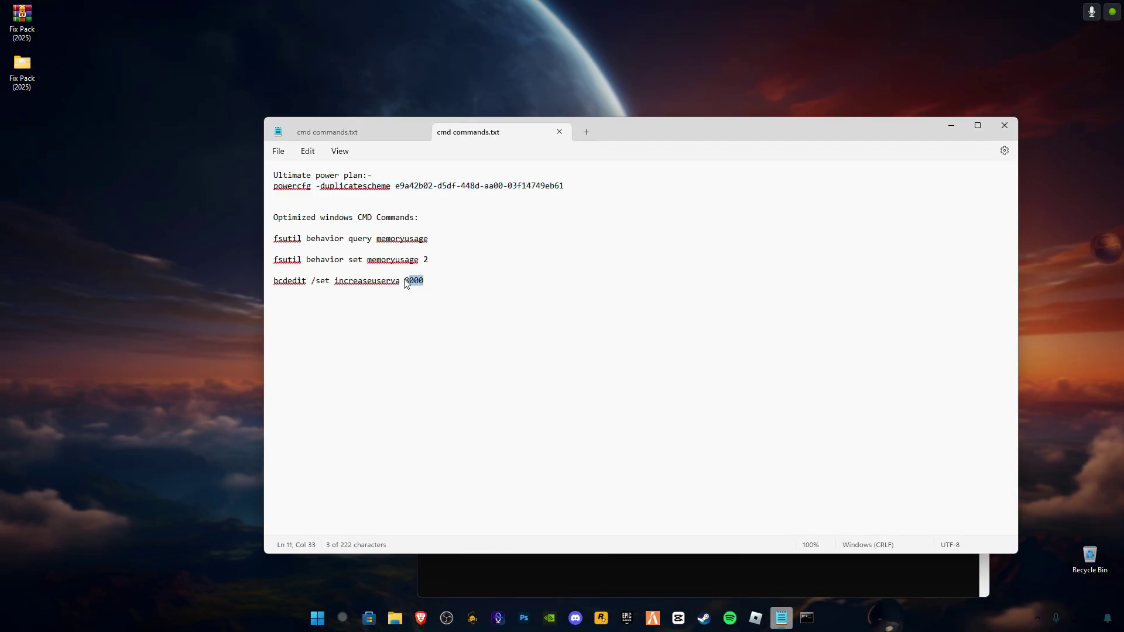
pyautogui.rightClick(276, 240)
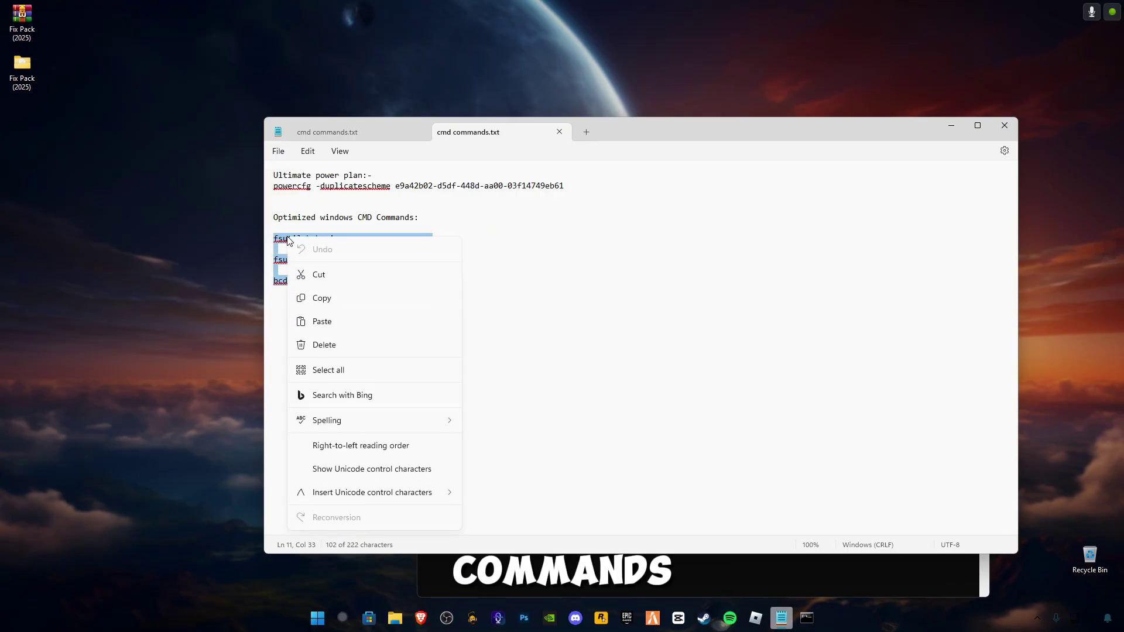
pyautogui.click(323, 296)
pyautogui.click(736, 585)
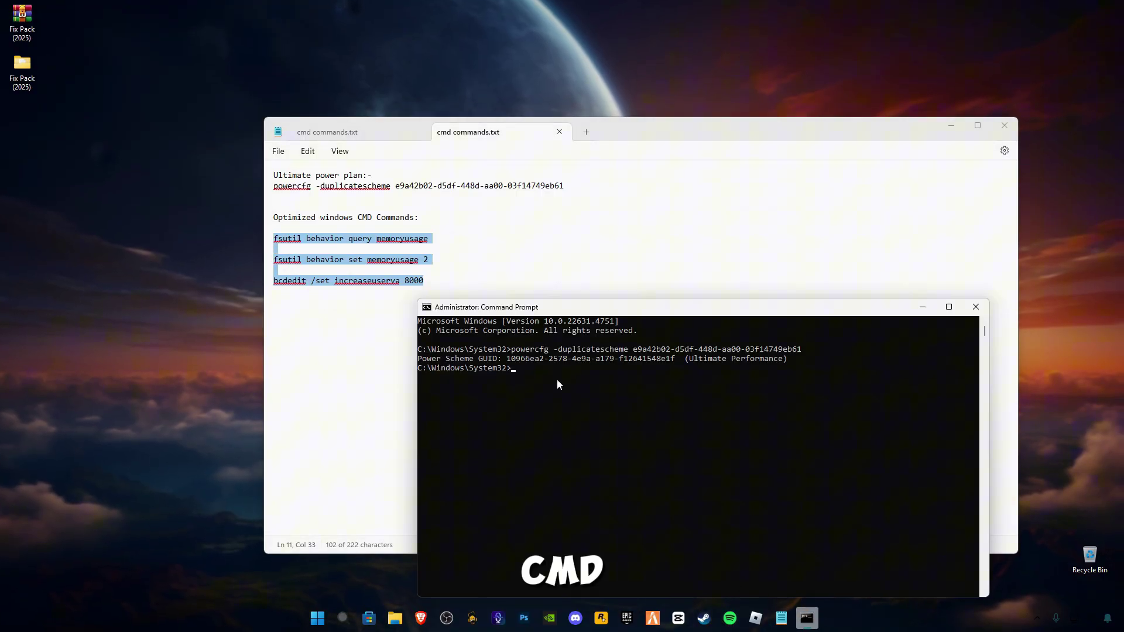
pyautogui.rightClick(558, 381)
pyautogui.press('Return')
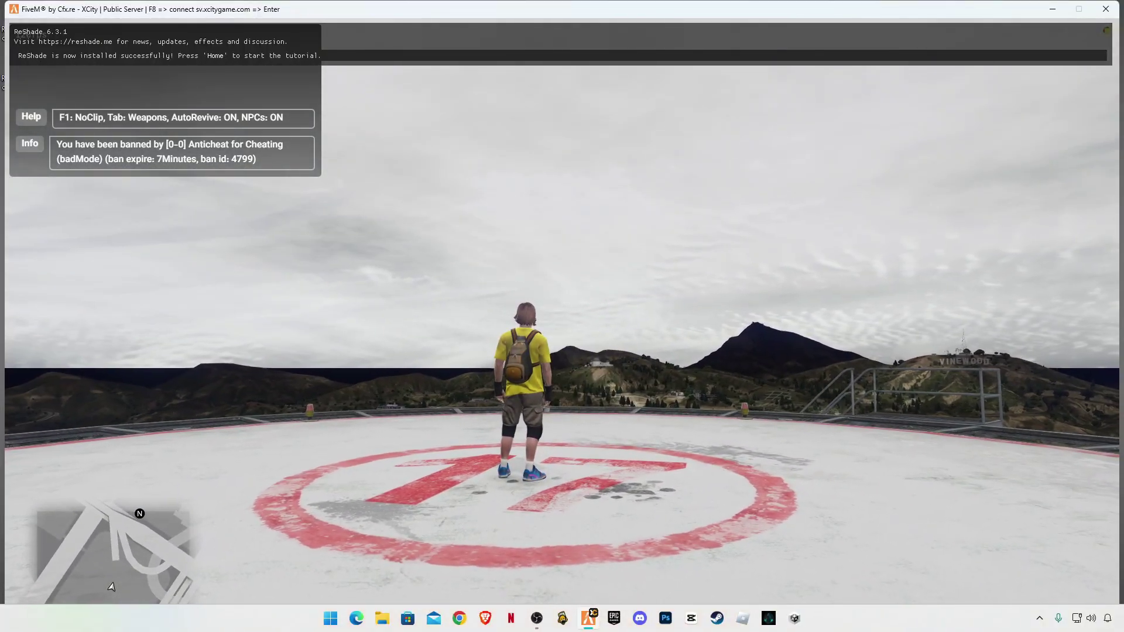
# - Set Advanced Graphics screen type to Full Screen (Exclusive) at 1920 x 1080, 165Hz, keeping the settings
pyautogui.press('Escape')
pyautogui.click(764, 128)
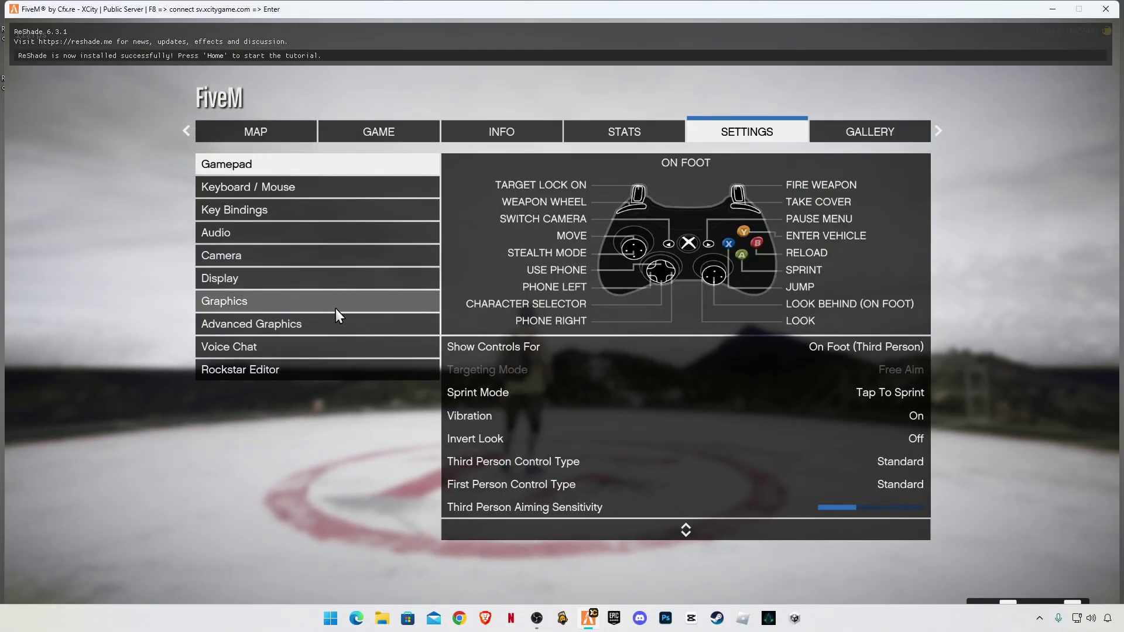
pyautogui.click(344, 322)
pyautogui.press('Left')
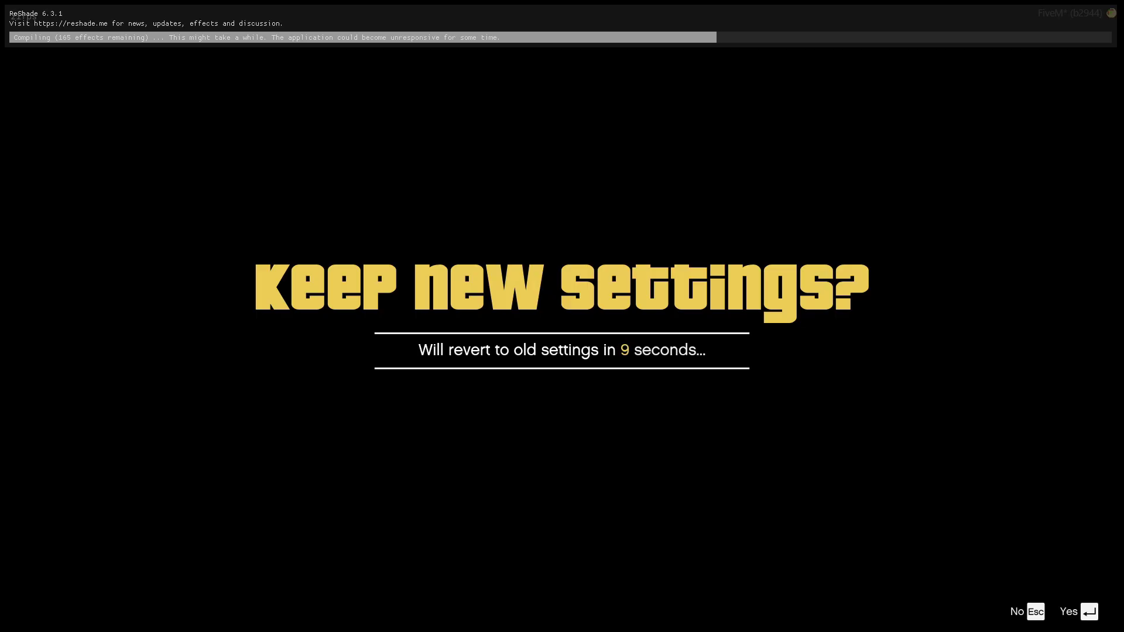
pyautogui.press('Return')
pyautogui.press('Left')
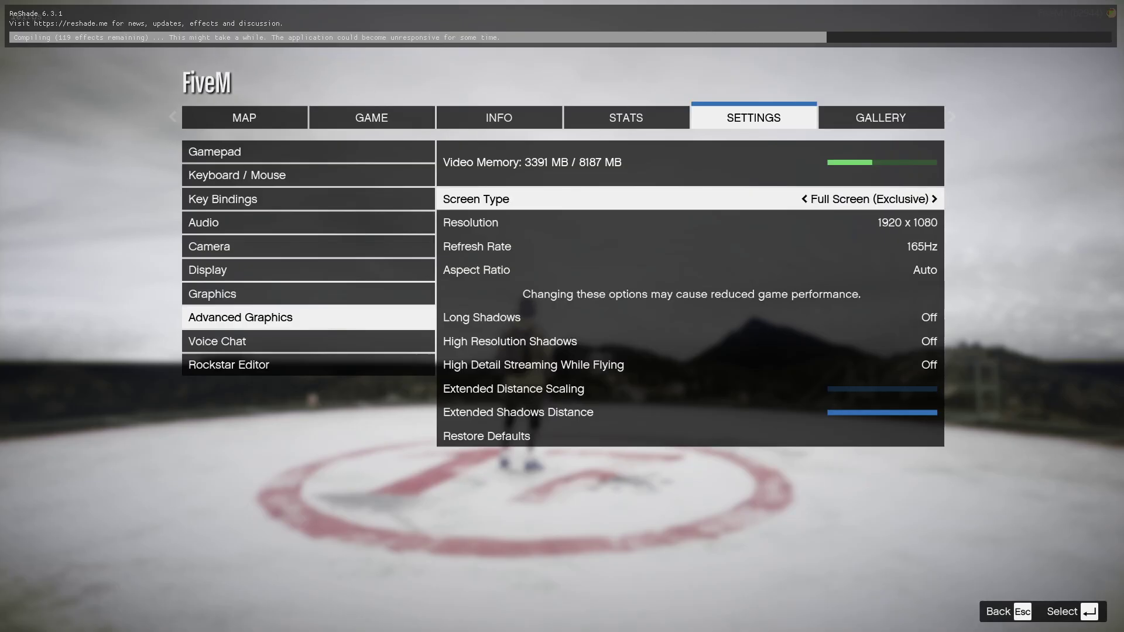
# - Resume gameplay and walk the character across the helipad toward the rooftop edge
pyautogui.press('Escape')
pyautogui.press('Escape')
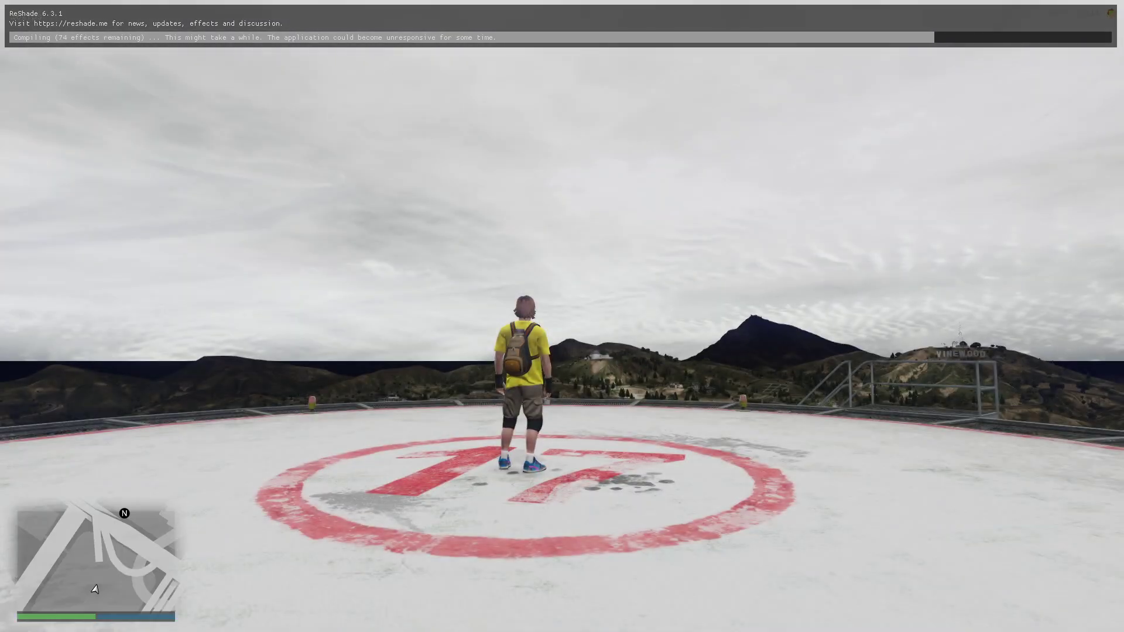
pyautogui.press('w')
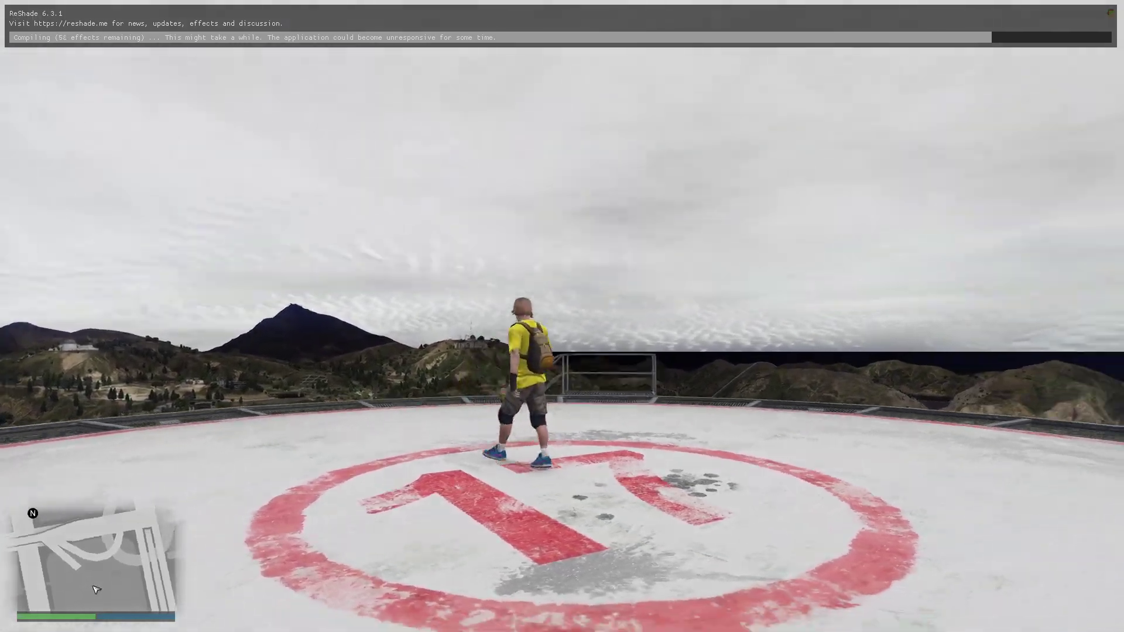
pyautogui.press('w')
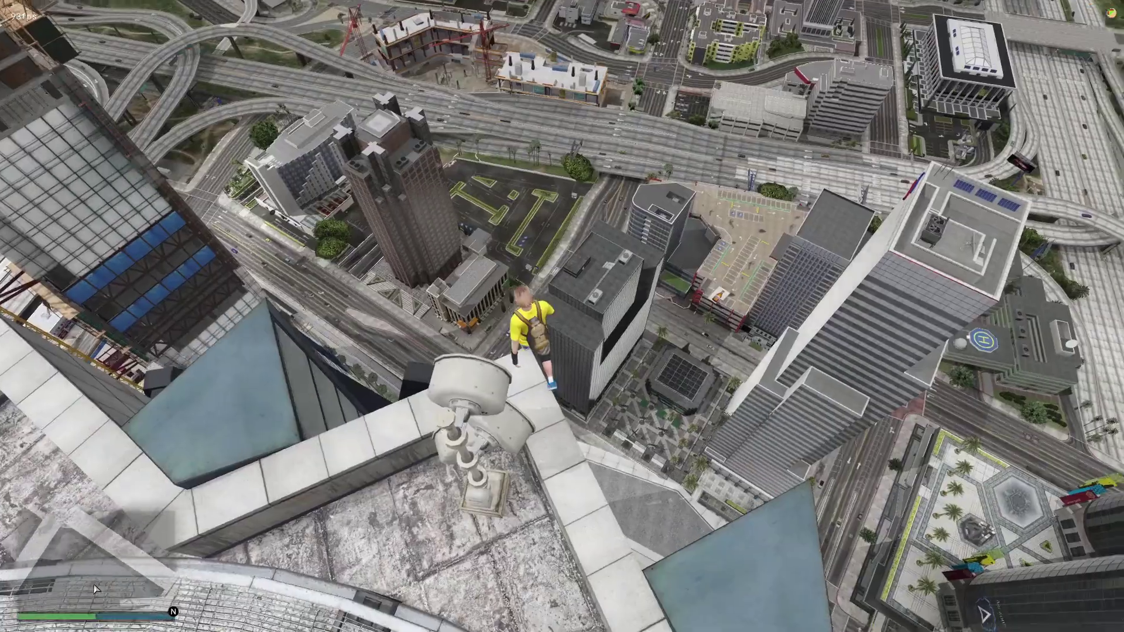